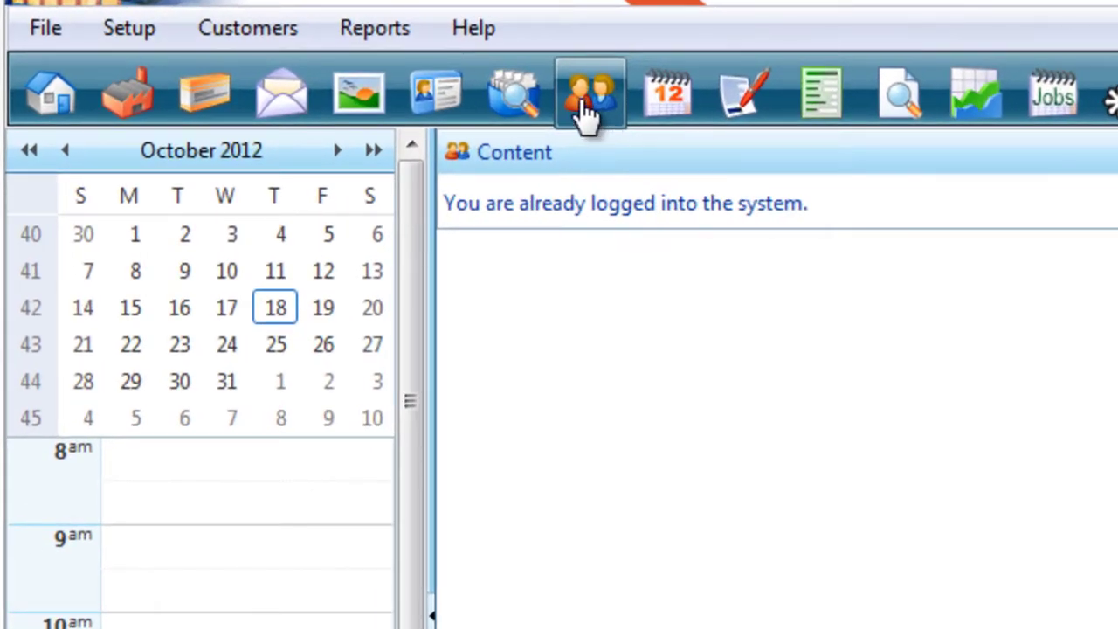
Open Customer Search from the Customers menu and start a blank new customer record.
click(129, 28)
mouse_move(230, 30)
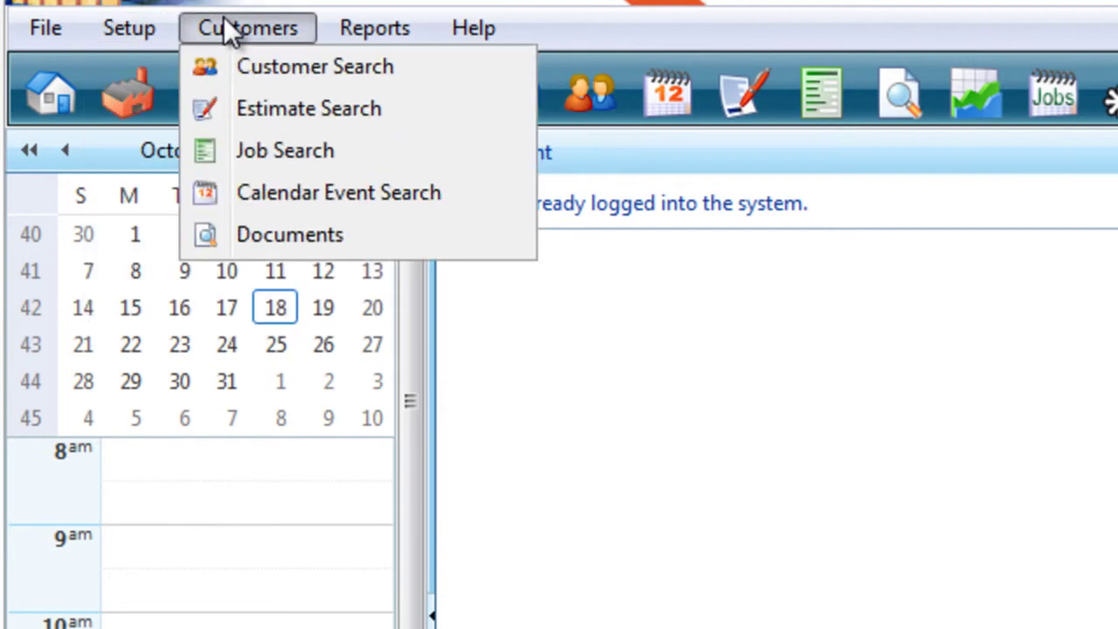
click(269, 73)
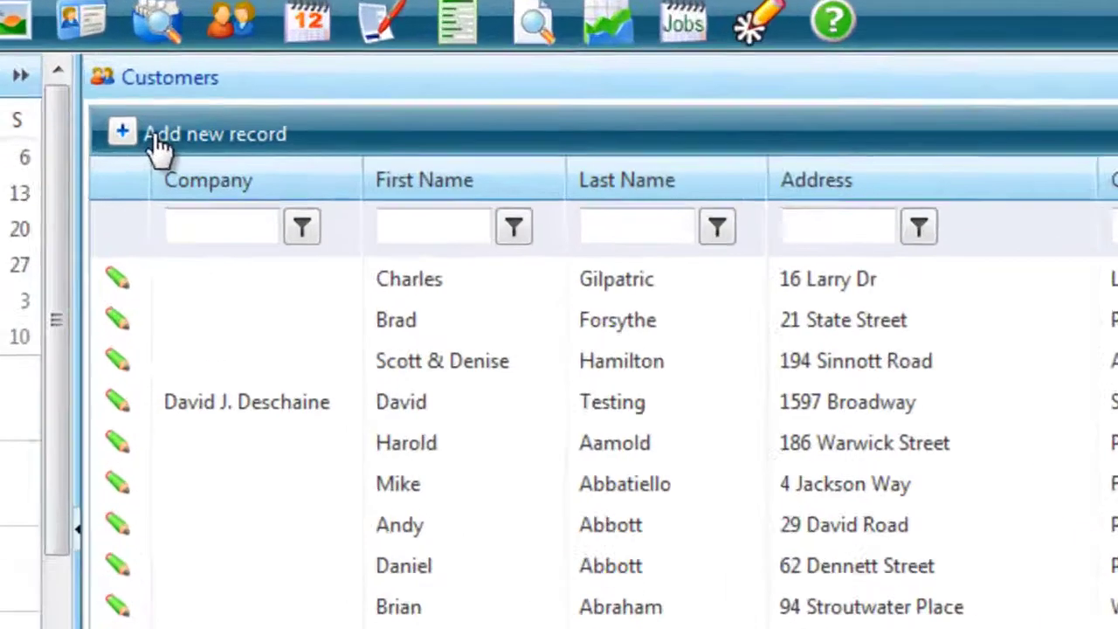
click(235, 200)
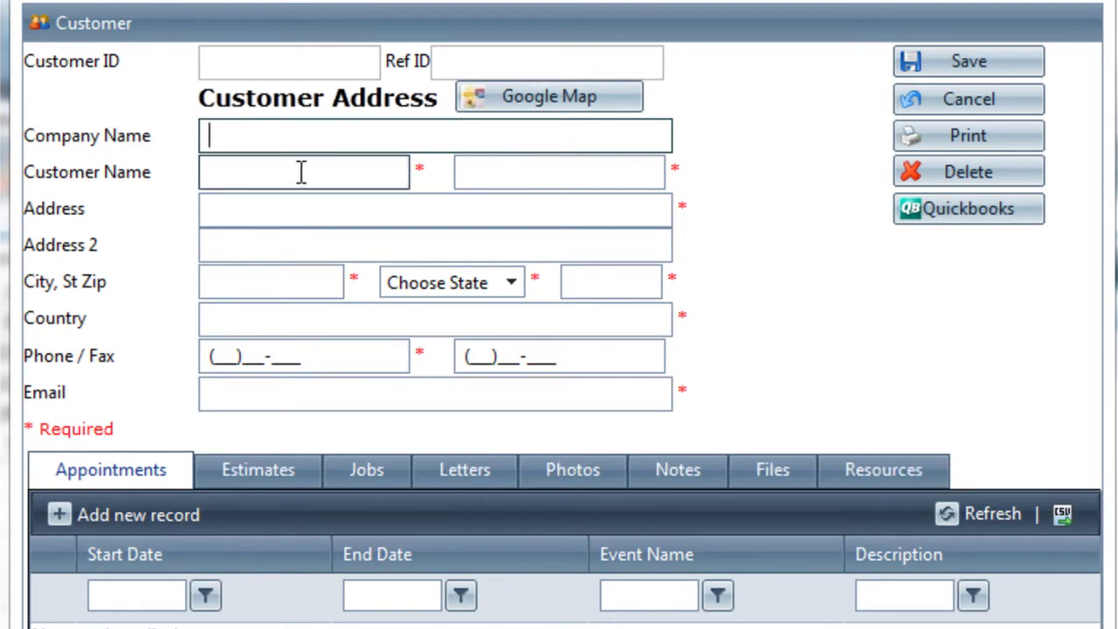
Enter the customer's first name, last name and street address; dismiss the required-fields warning.
click(242, 168)
key(Tab)
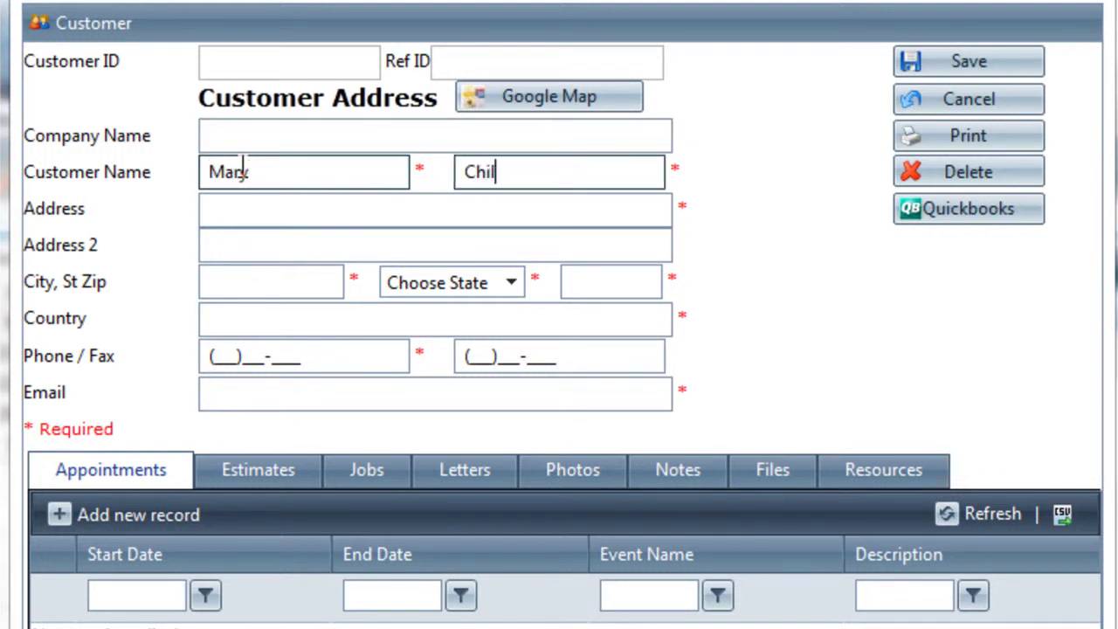
key(Tab)
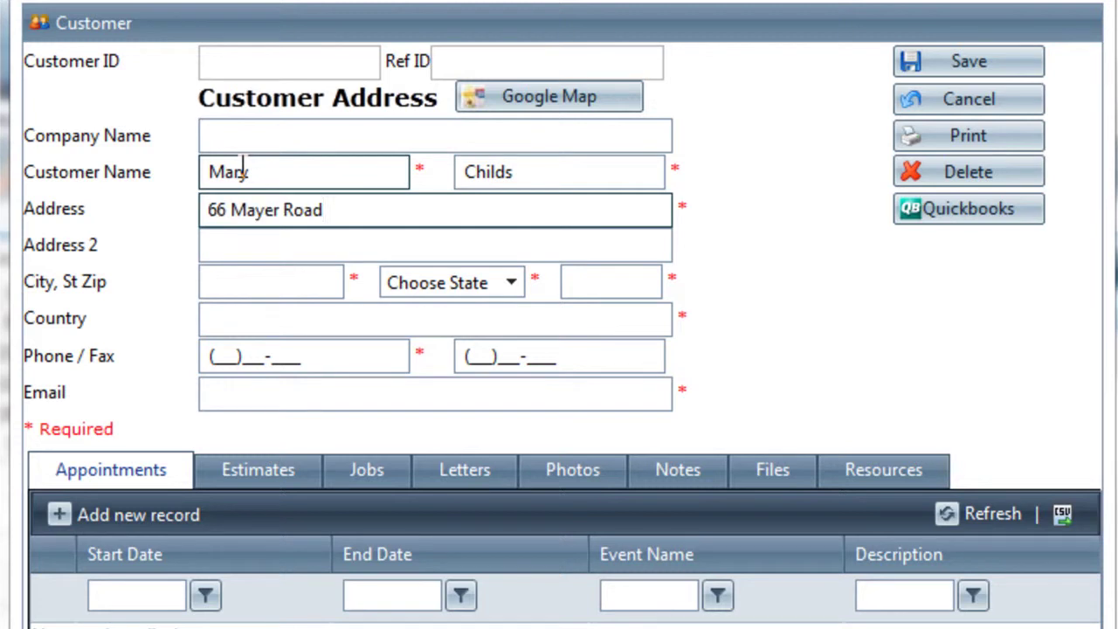
key(Tab)
key(Tab)
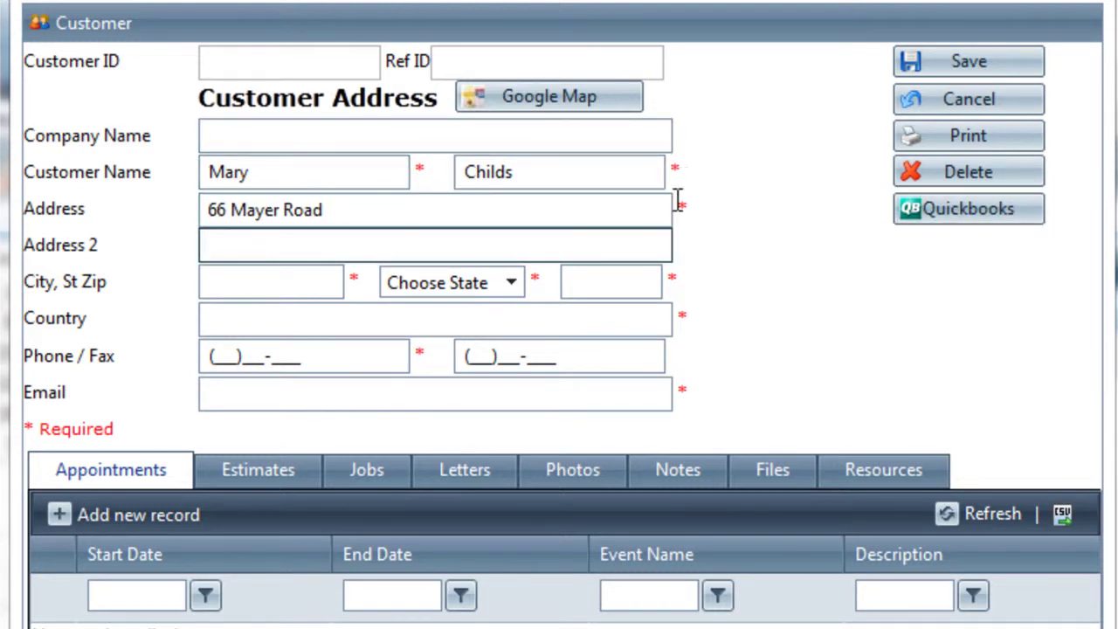
drag(115, 426, 25, 428)
click(59, 426)
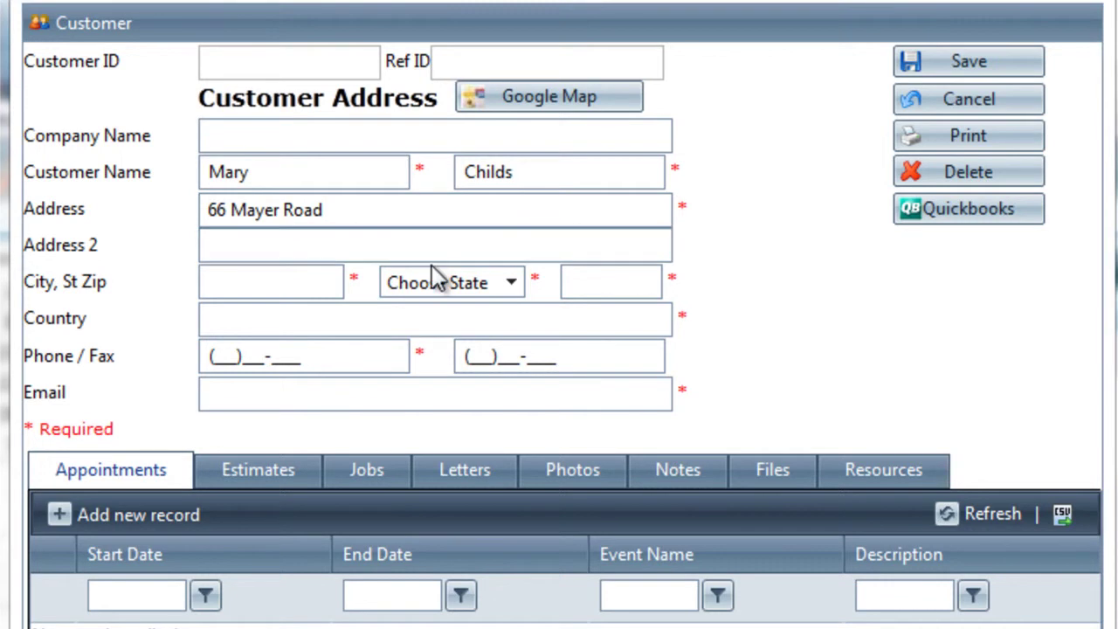
click(906, 74)
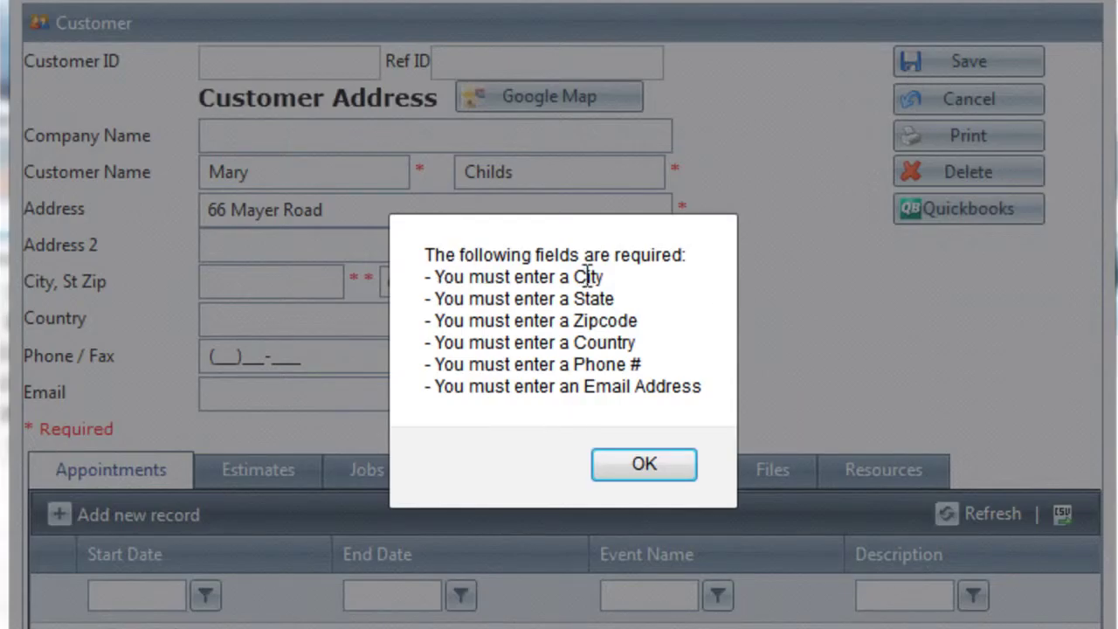
key(Return)
Fill in the city, state Maine, zip code, country USA, phone number and e-mail address.
click(354, 209)
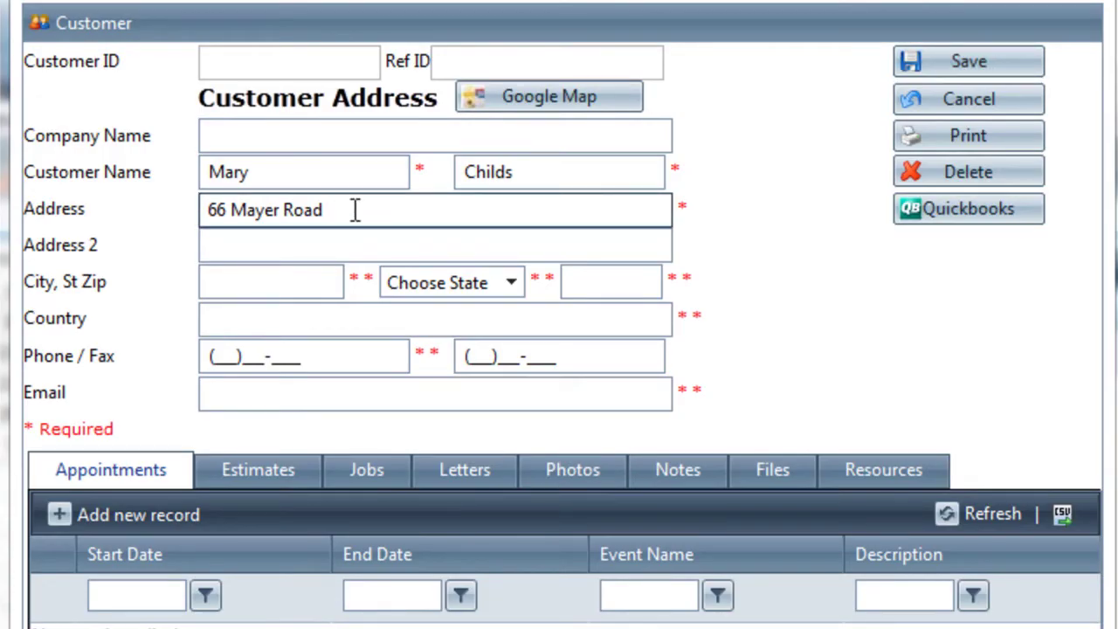
click(274, 283)
text(POr)
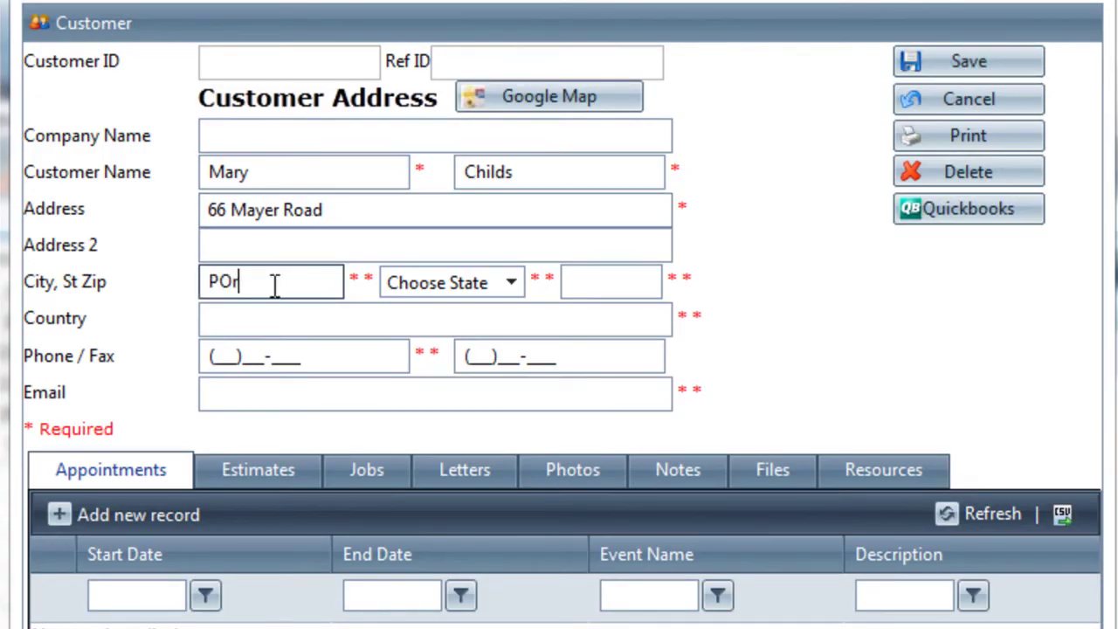
text(tland)
key(Tab)
text(M)
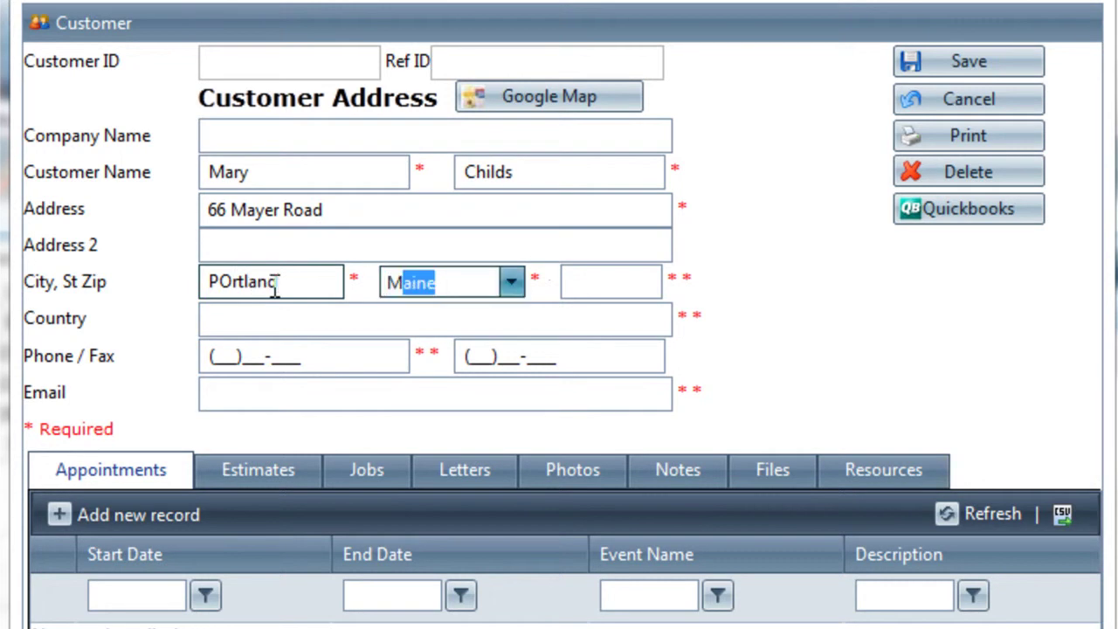
key(Tab)
text(04102)
key(Tab)
text(USA)
key(Tab)
key(Tab)
key(Tab)
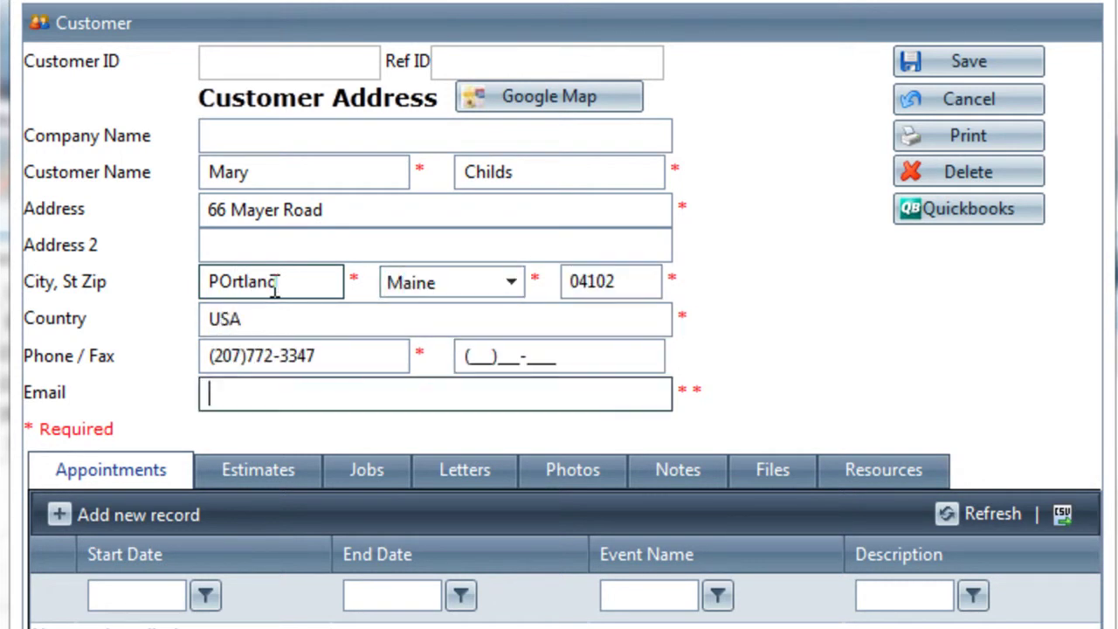
text(test@aol.com)
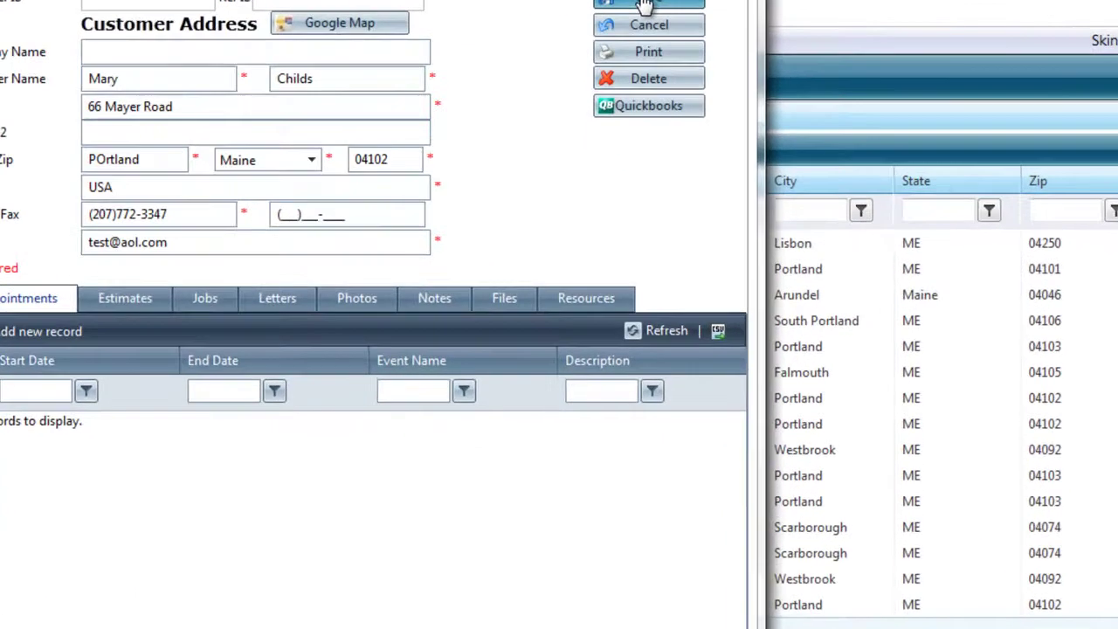
Save the customer, filter the list to an EqualTo last-name match, and reopen the record.
click(643, 92)
click(489, 263)
text(Childs)
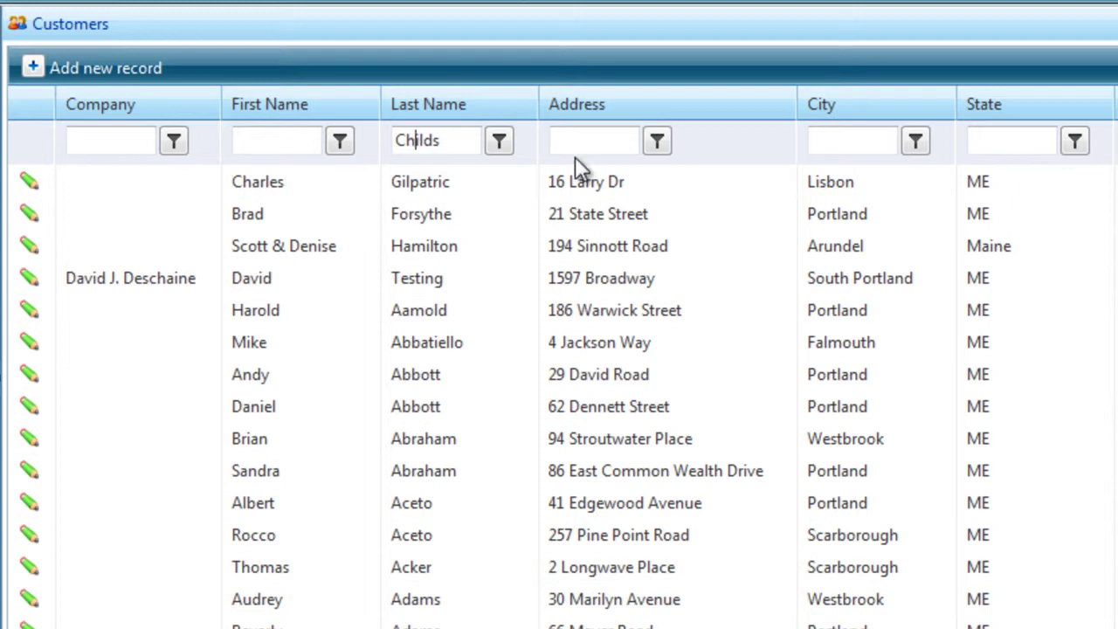
click(499, 141)
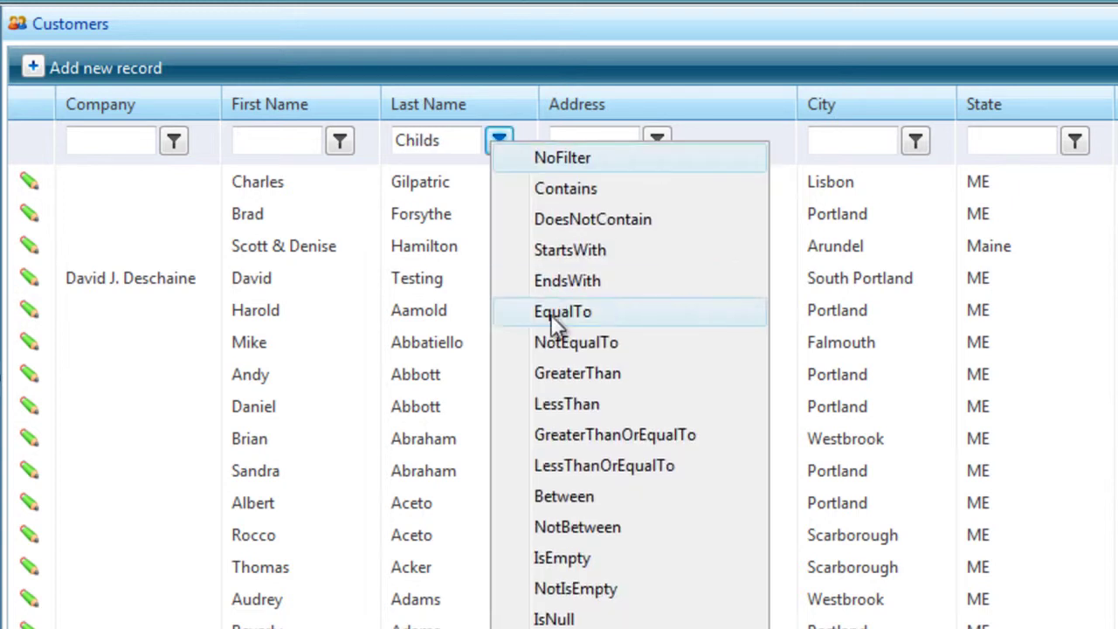
click(554, 314)
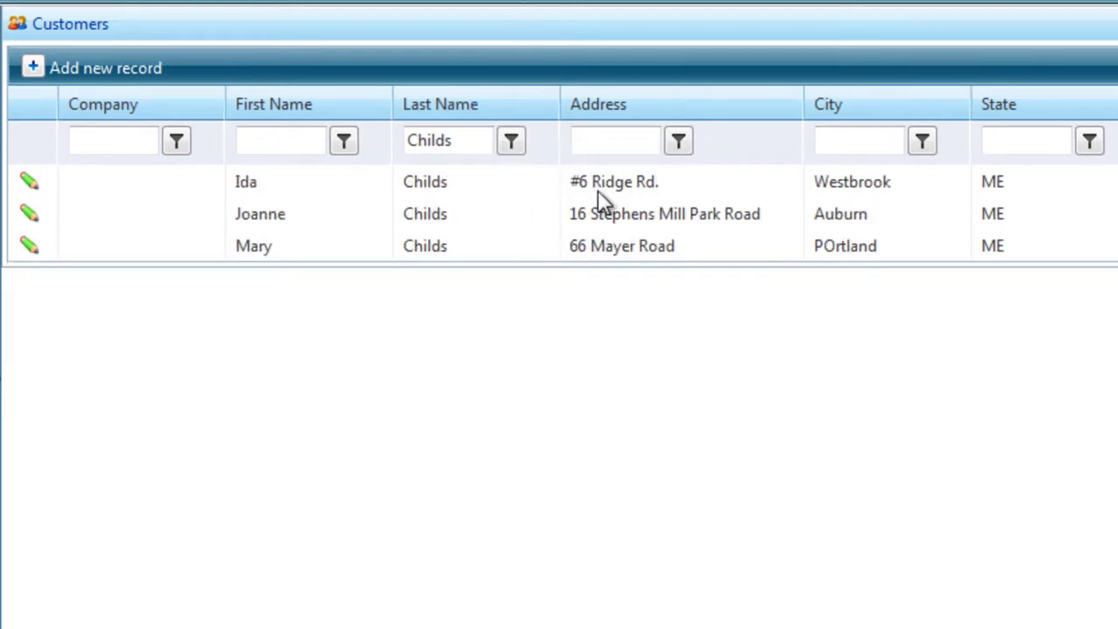
click(28, 246)
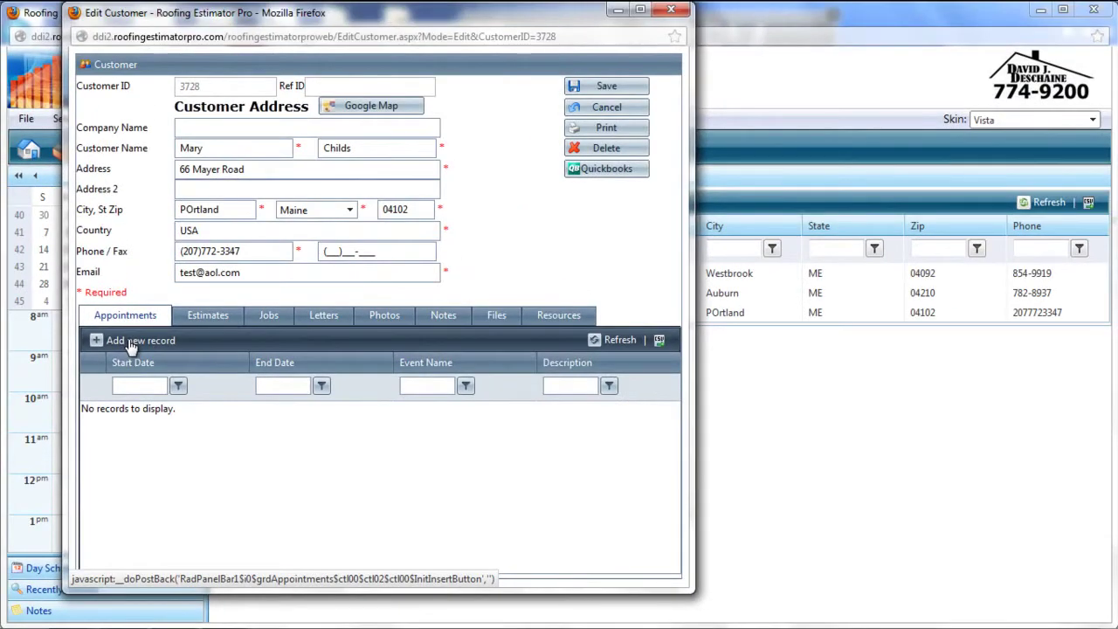
Add an appointment named 'Estimate On Site' with description 'Goto house and mear'.
click(129, 343)
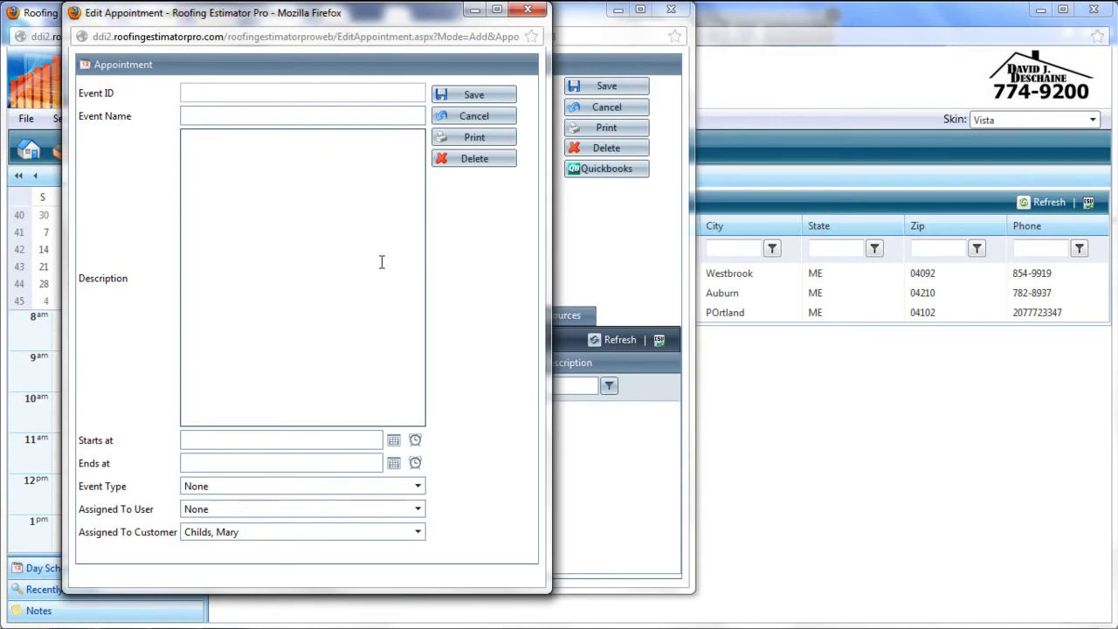
click(245, 114)
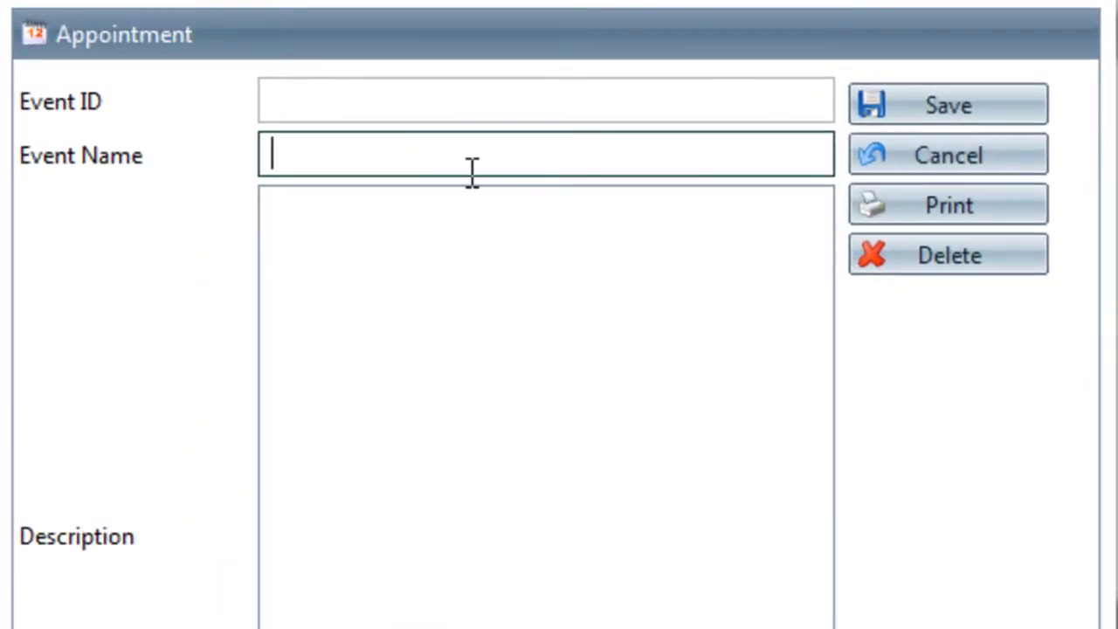
text(Estimate On Site)
key(Tab)
text(Goto house and mear)
Schedule it 10/19/2012, 10:00–11:00 AM, as a Roofing Estimate assigned to Salesman, and save.
click(643, 358)
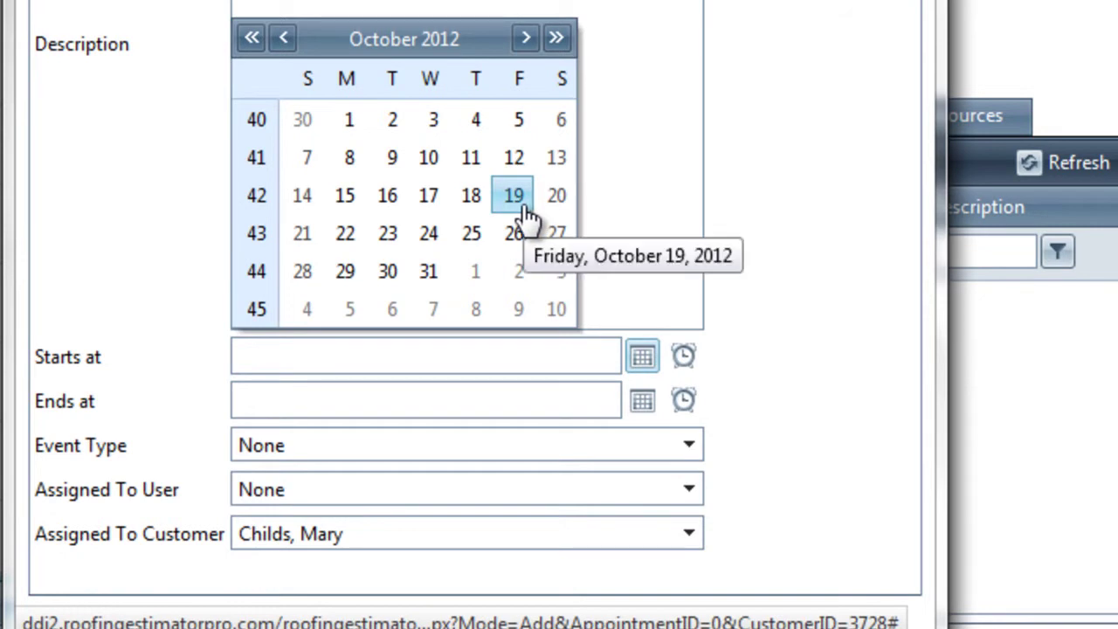
click(522, 200)
click(683, 358)
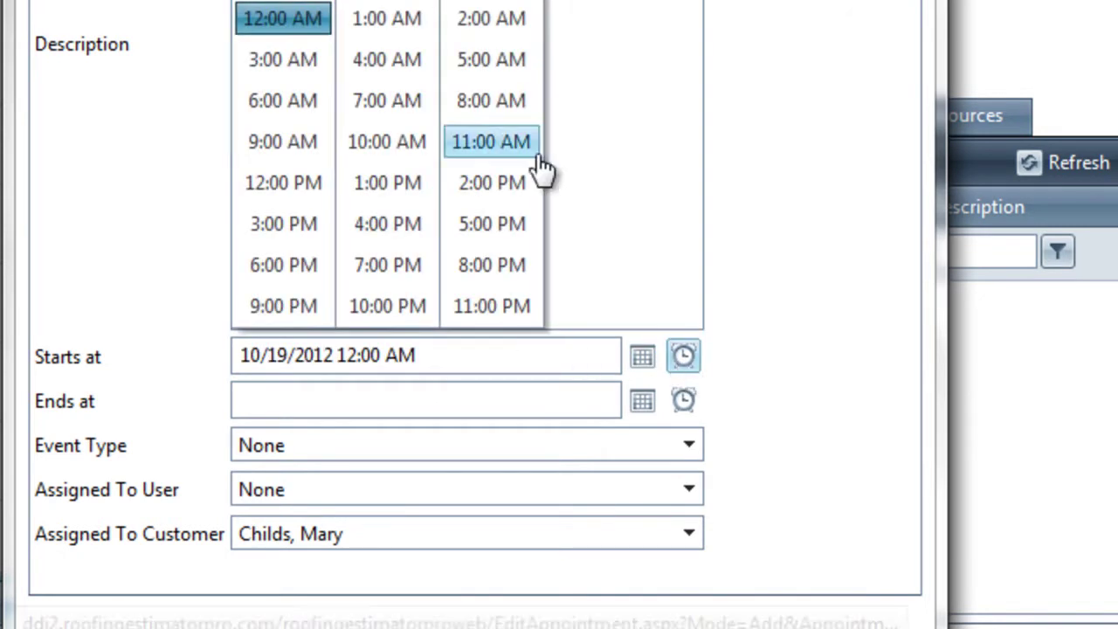
click(387, 142)
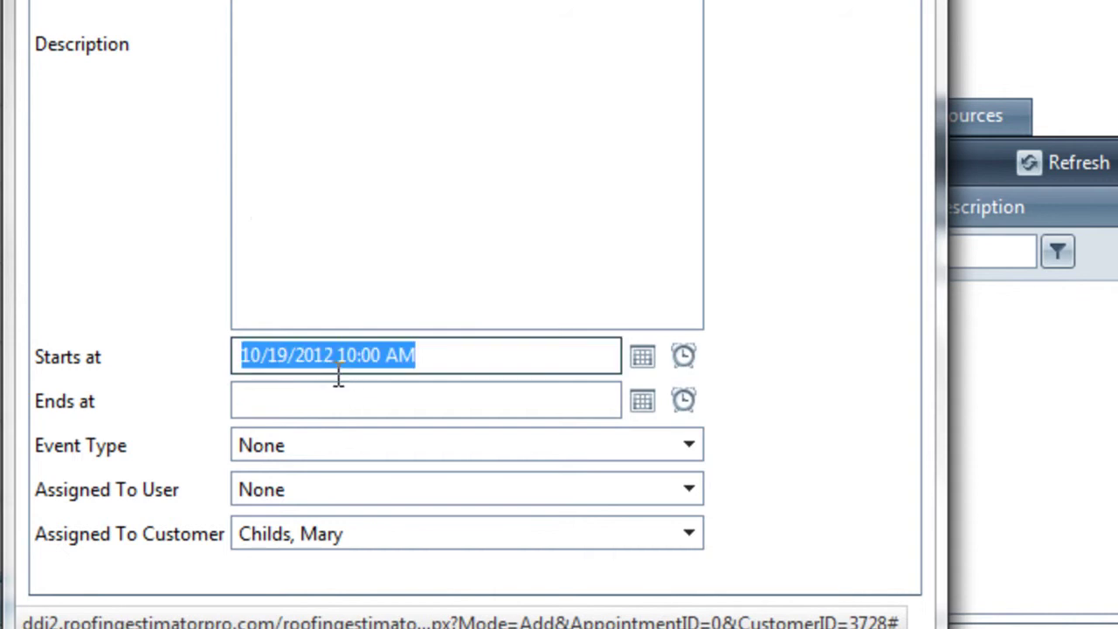
click(534, 402)
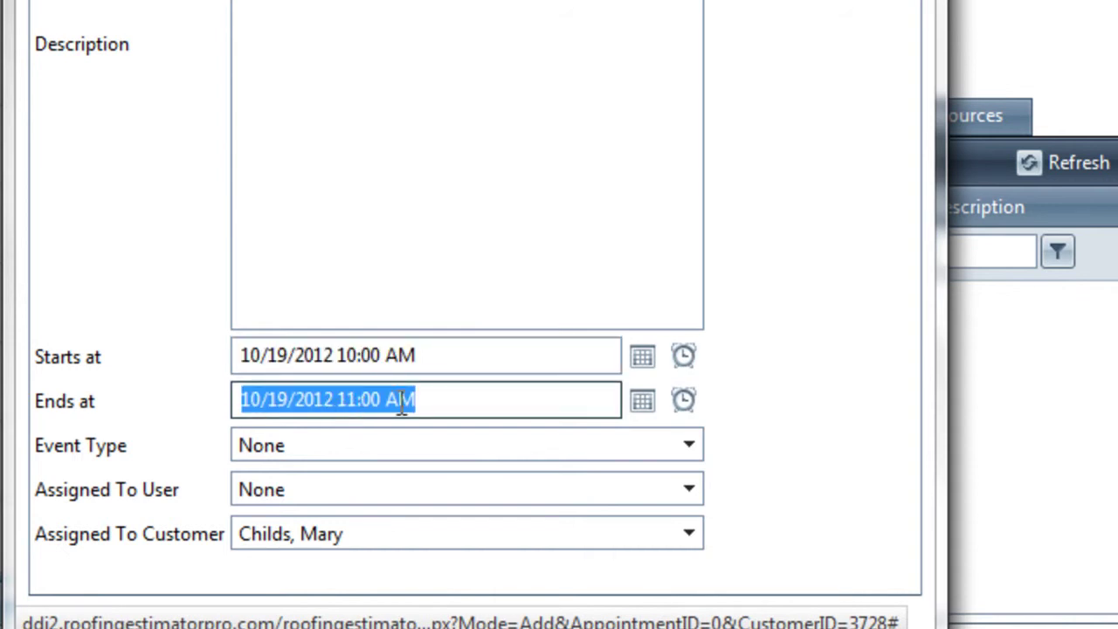
click(324, 443)
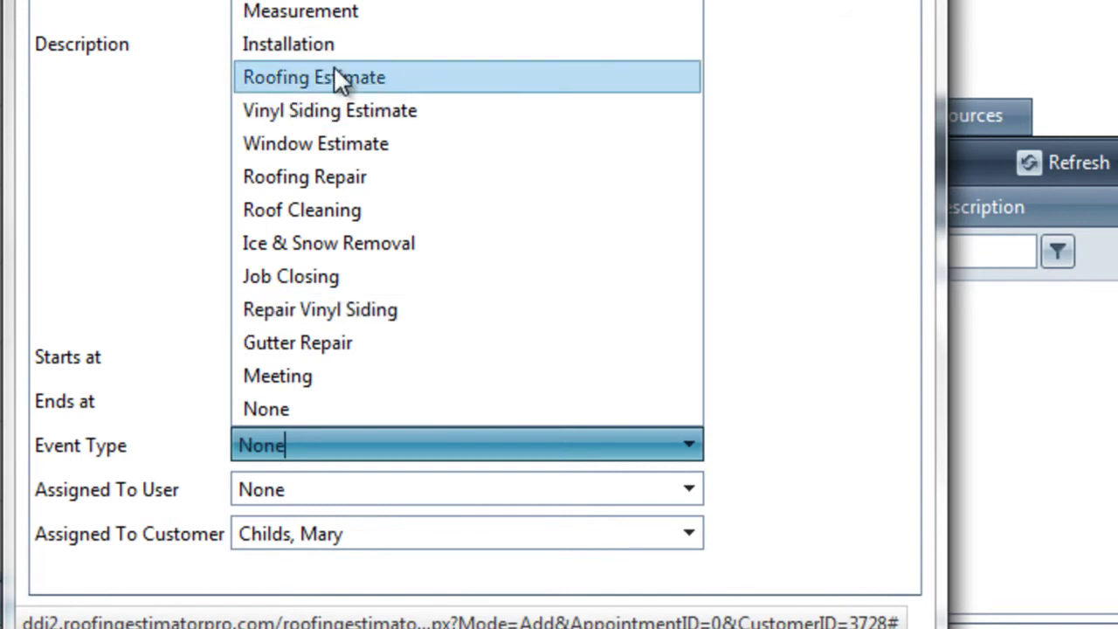
click(304, 73)
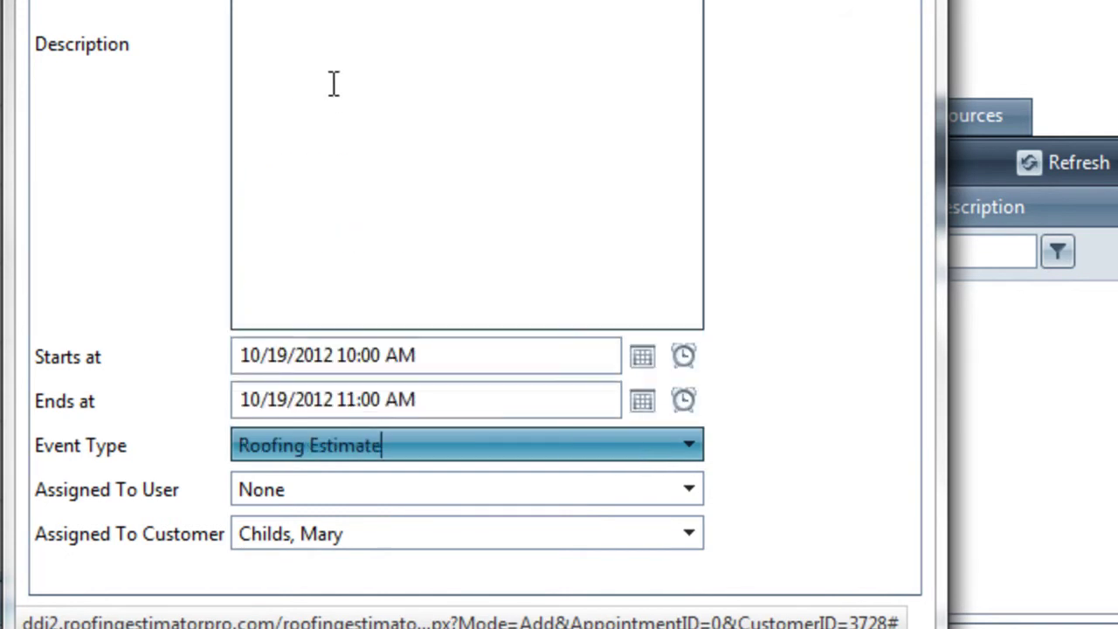
click(361, 485)
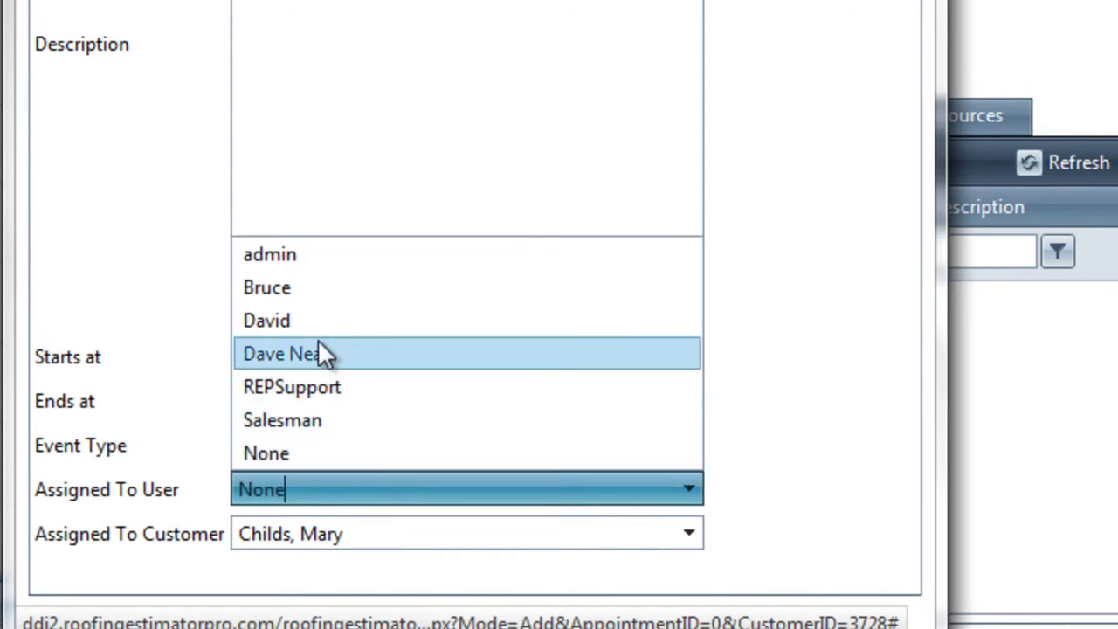
click(336, 417)
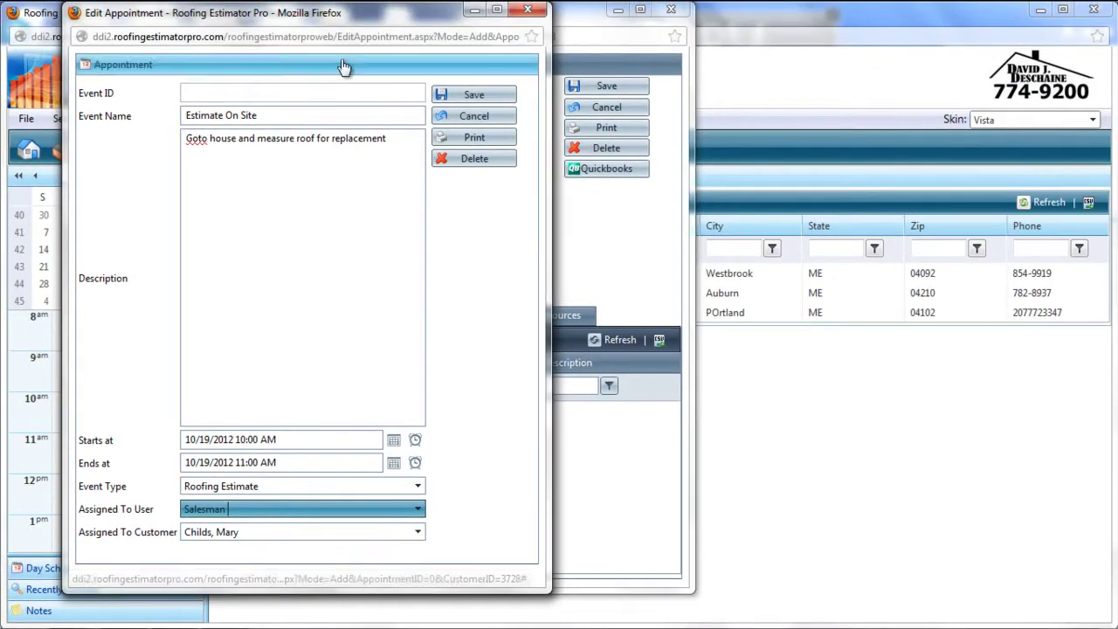
click(474, 94)
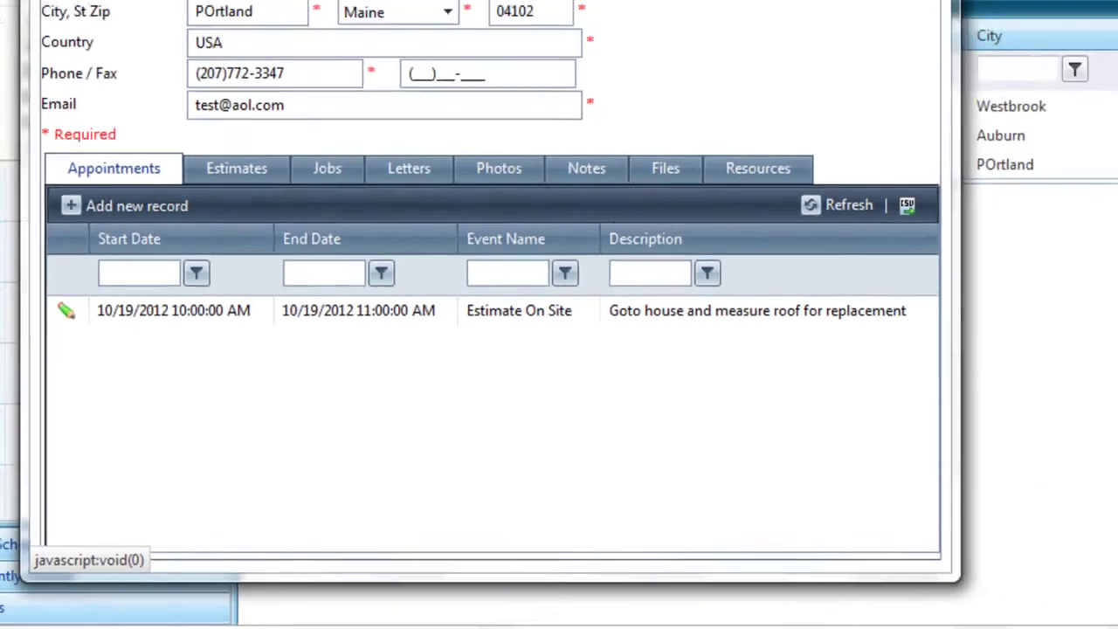
Close the customer record, open the event calendar, and switch to the Internet Explorer estimate form.
click(674, 54)
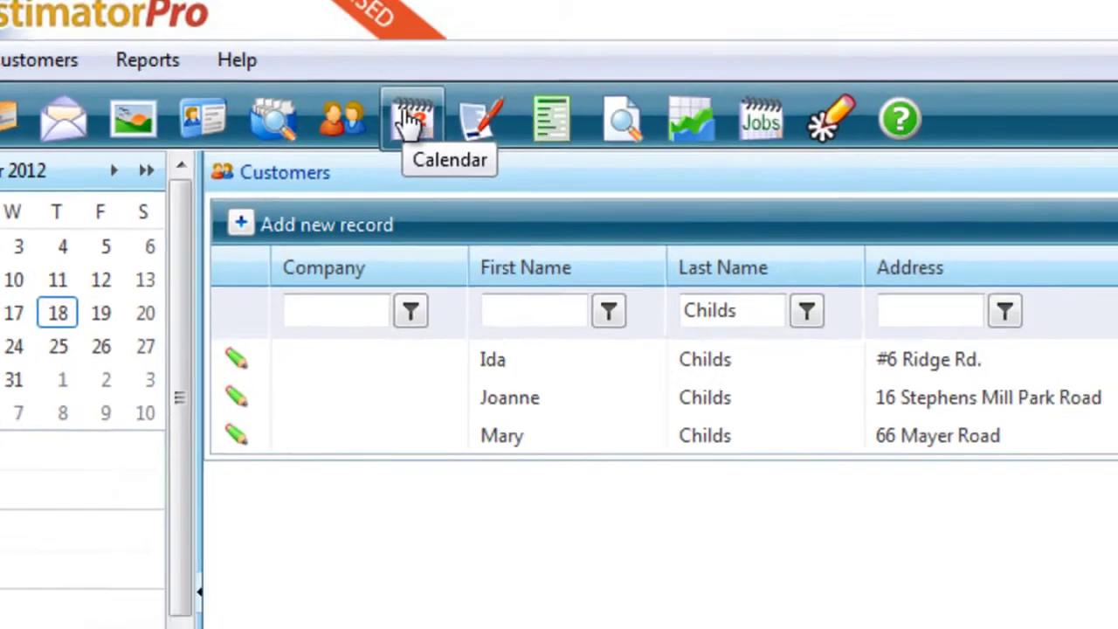
click(406, 166)
mouse_move(1005, 337)
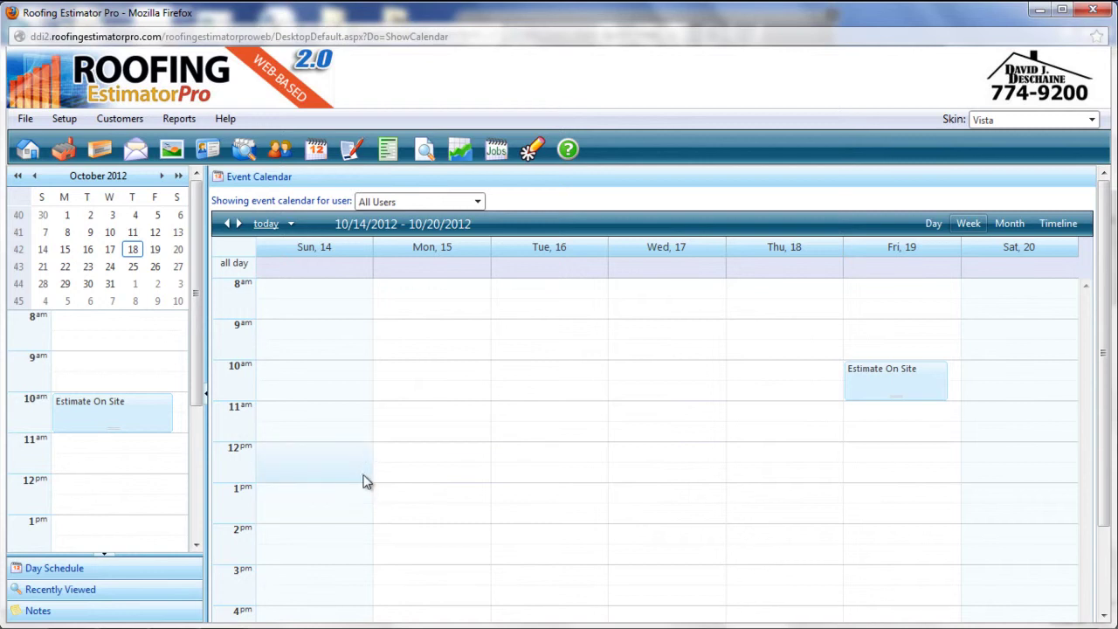
mouse_move(306, 625)
mouse_move(223, 611)
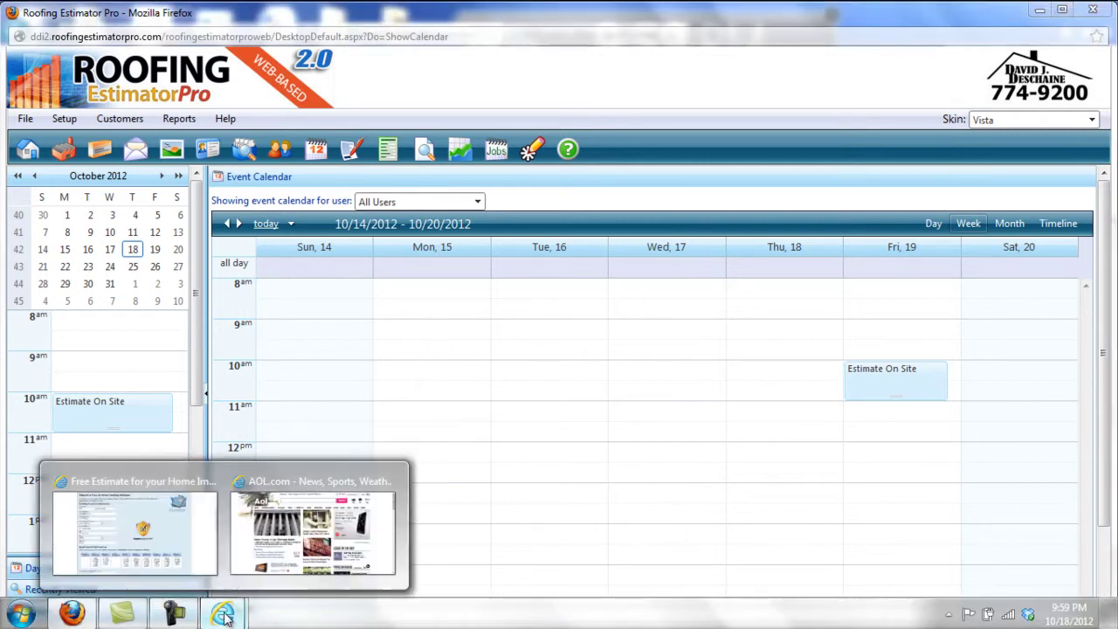
click(174, 529)
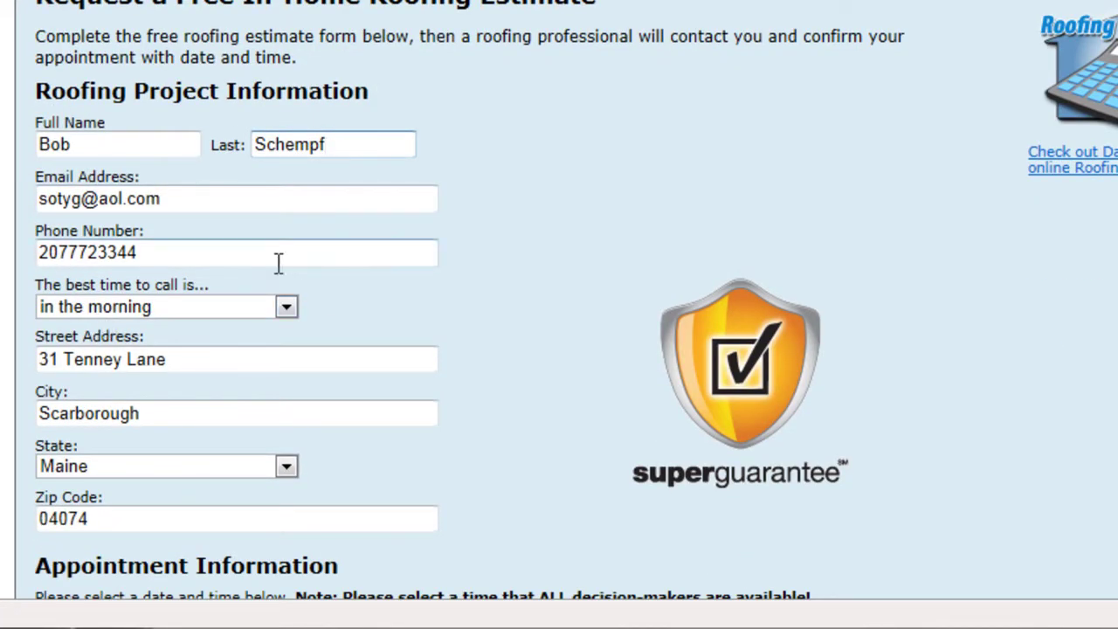
Solve a refreshed captcha and submit the estimate request, then return to the Roofing Estimator calendar.
scroll(178, 233, down, 2)
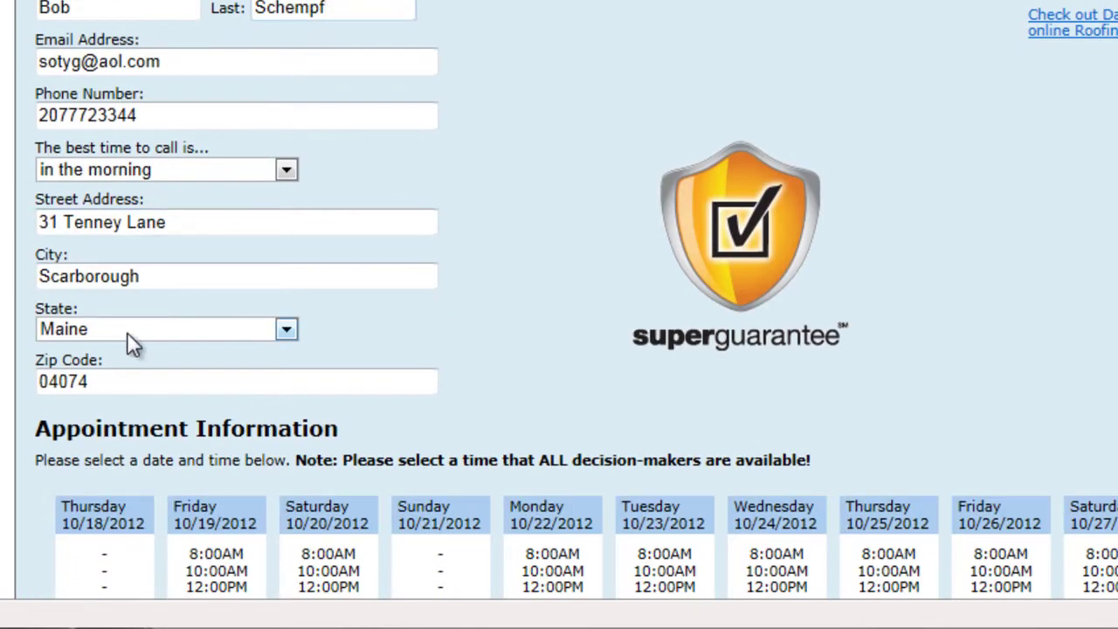
scroll(127, 331, down, 2)
scroll(284, 443, down, 2)
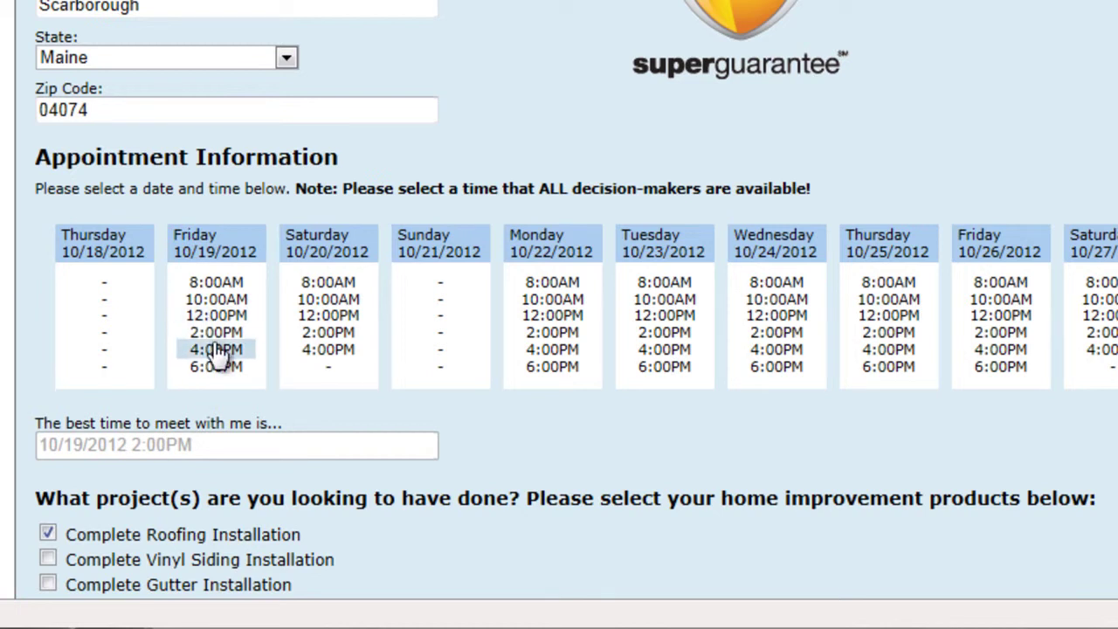
scroll(96, 307, down, 4)
scroll(317, 309, down, 6)
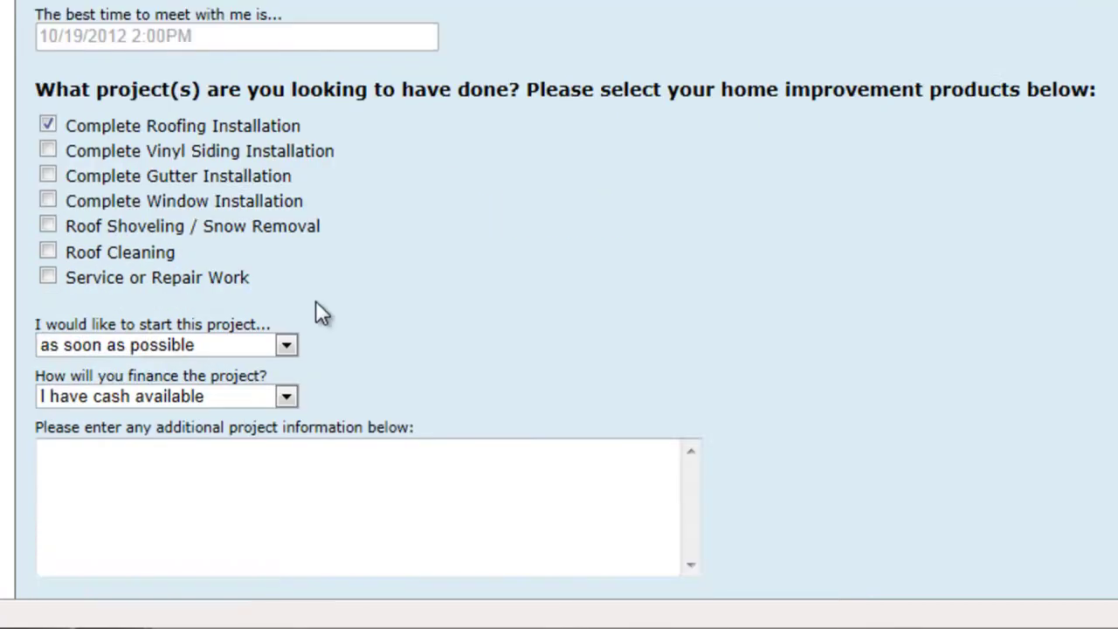
scroll(199, 305, down, 6)
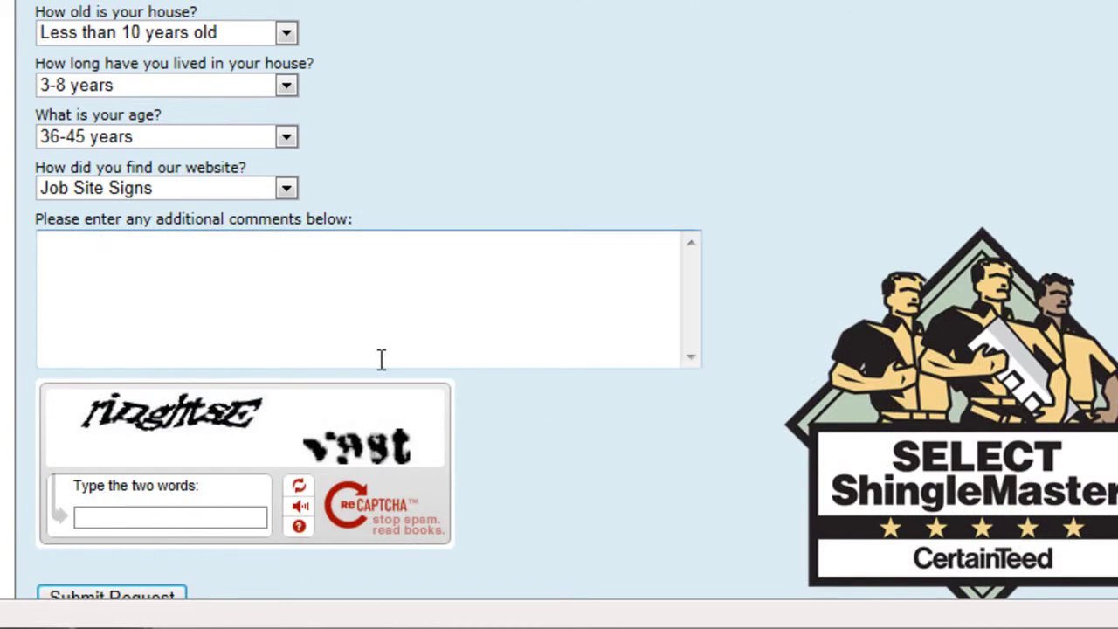
scroll(317, 334, down, 4)
click(299, 214)
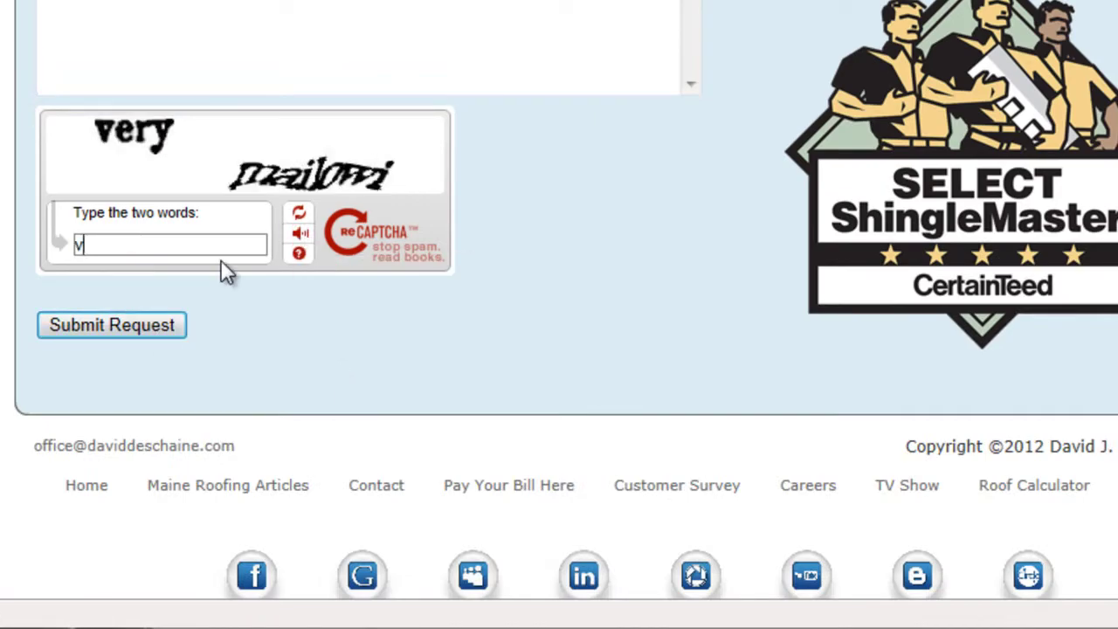
text(very mailowi)
click(95, 314)
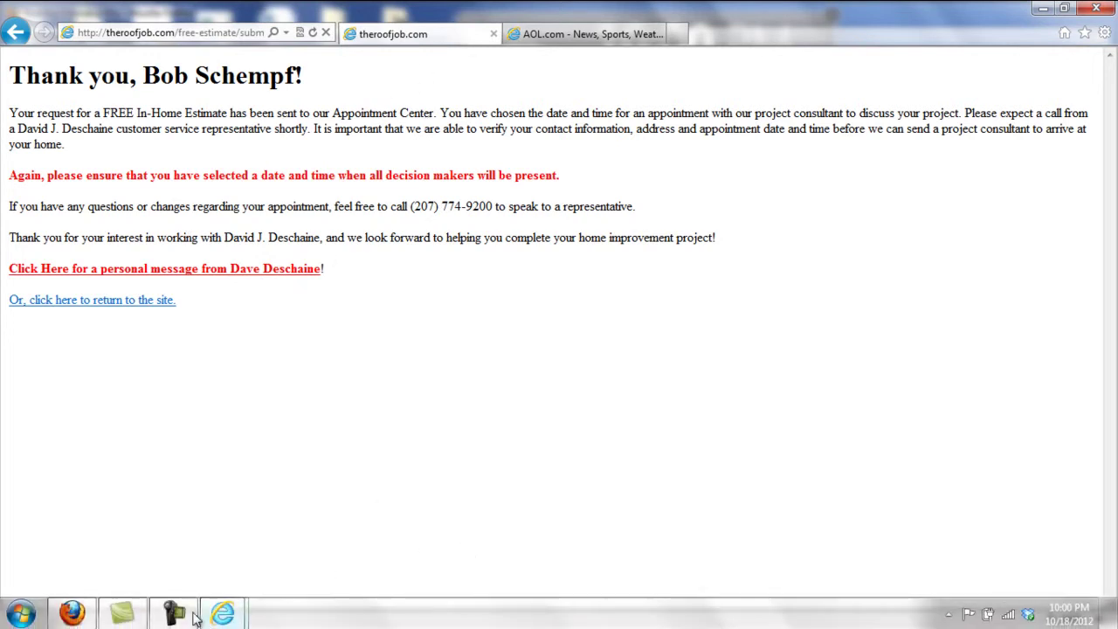
click(76, 613)
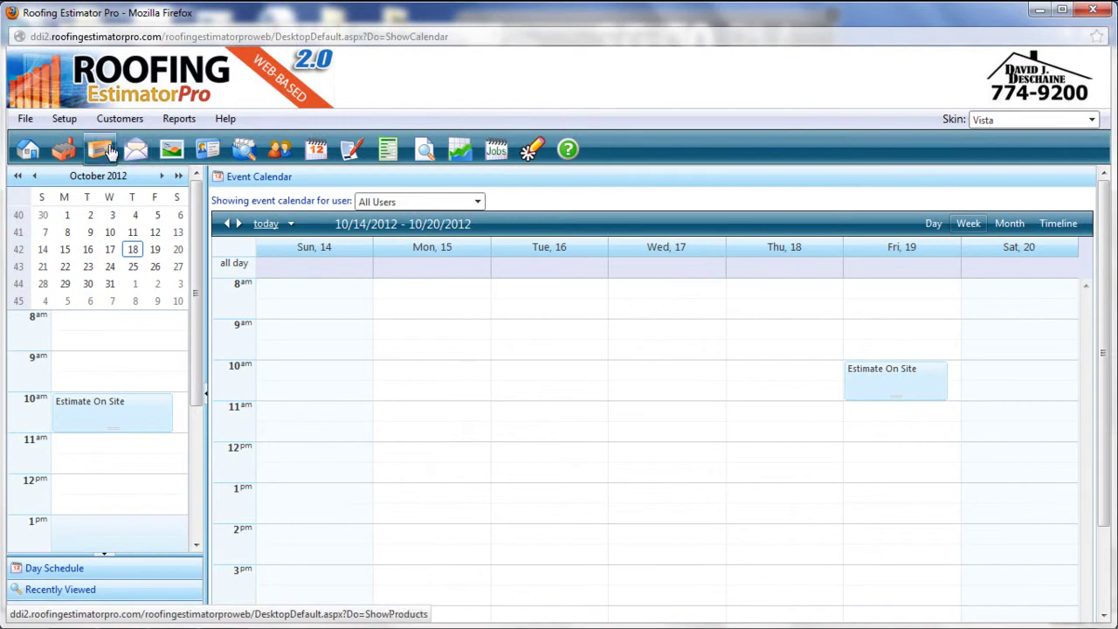
Reload the calendar and open the new Friday 19 2 PM appointment for editing.
click(307, 145)
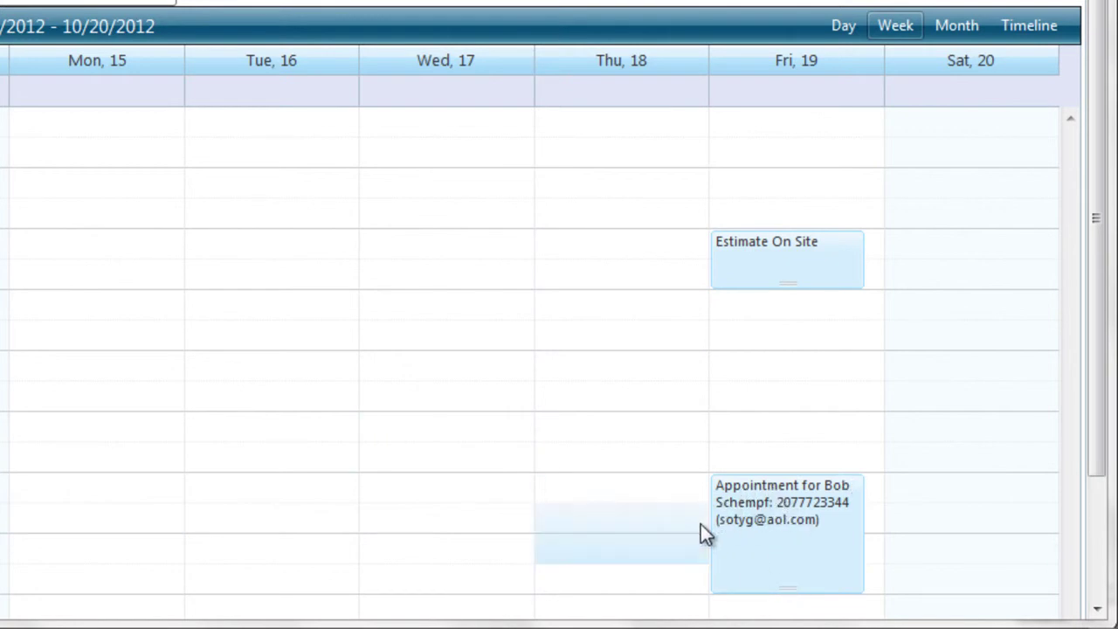
double_click(756, 507)
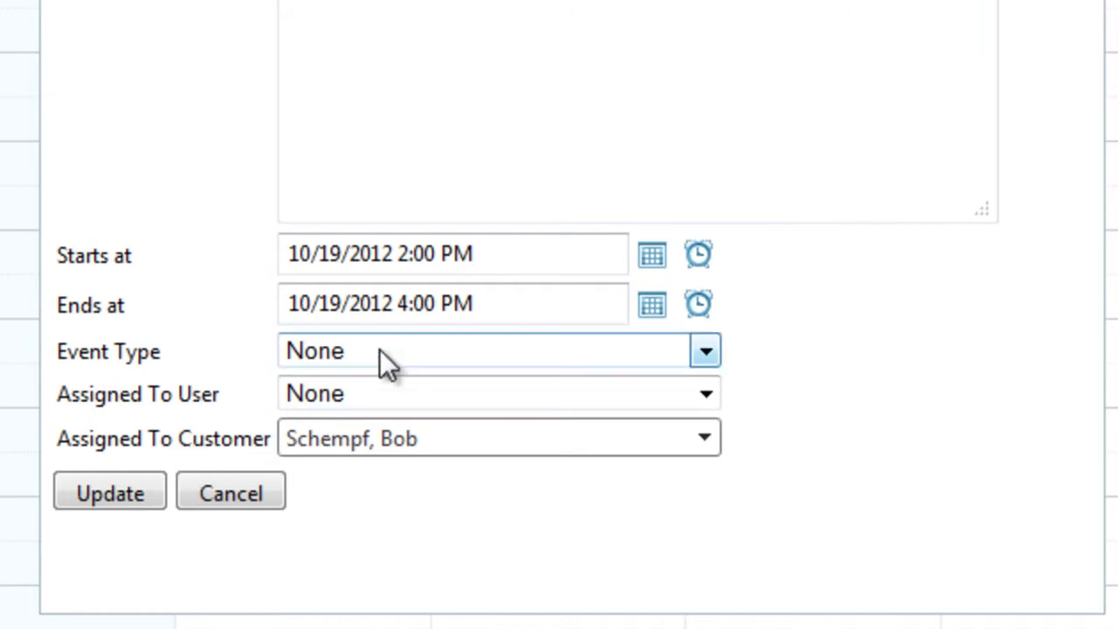
Set the appointment's event type to Roofing Estimate and assign it to Salesman.
click(702, 350)
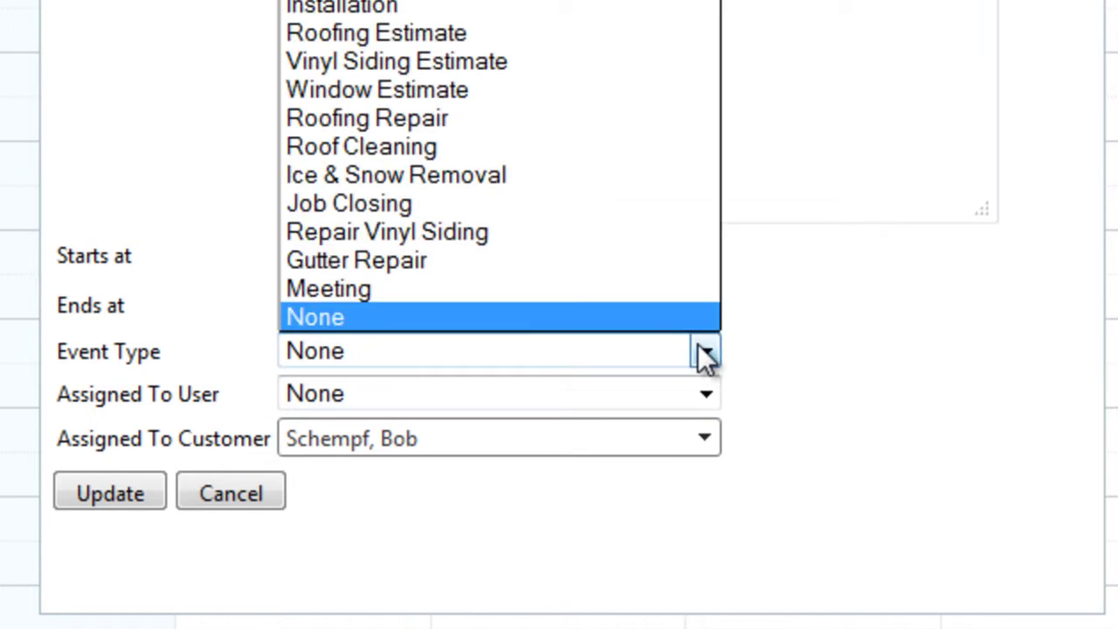
click(445, 35)
click(703, 394)
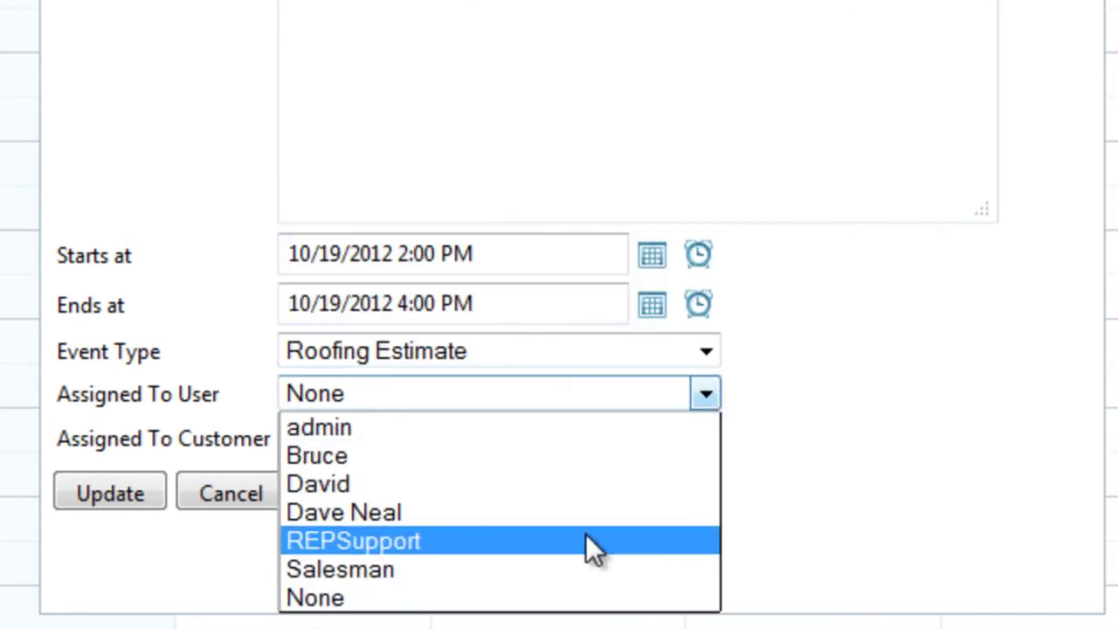
click(564, 568)
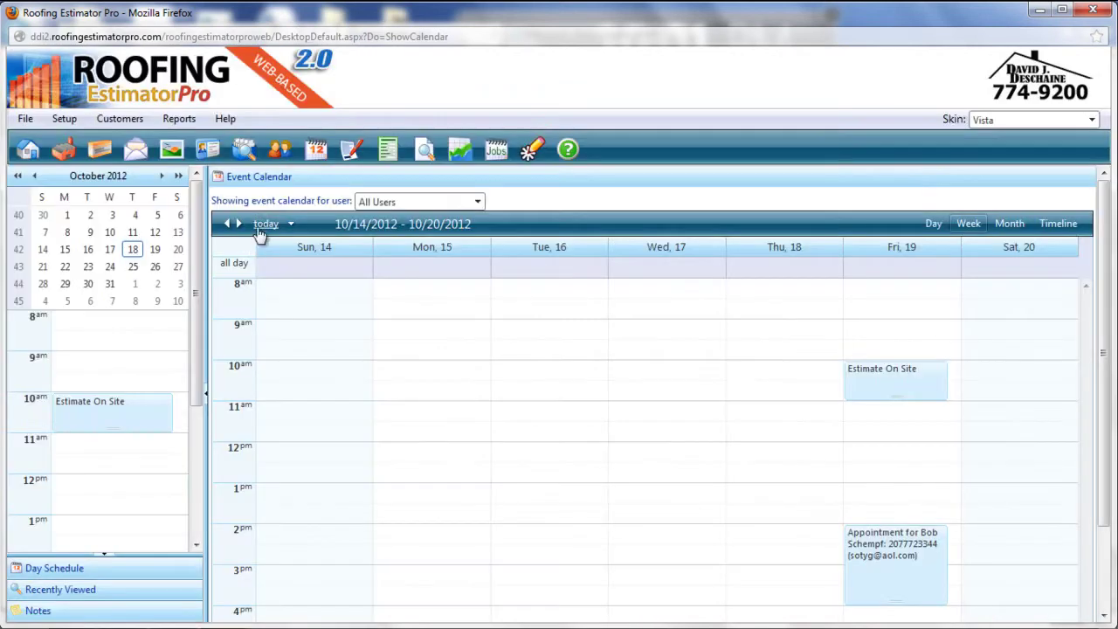
click(280, 153)
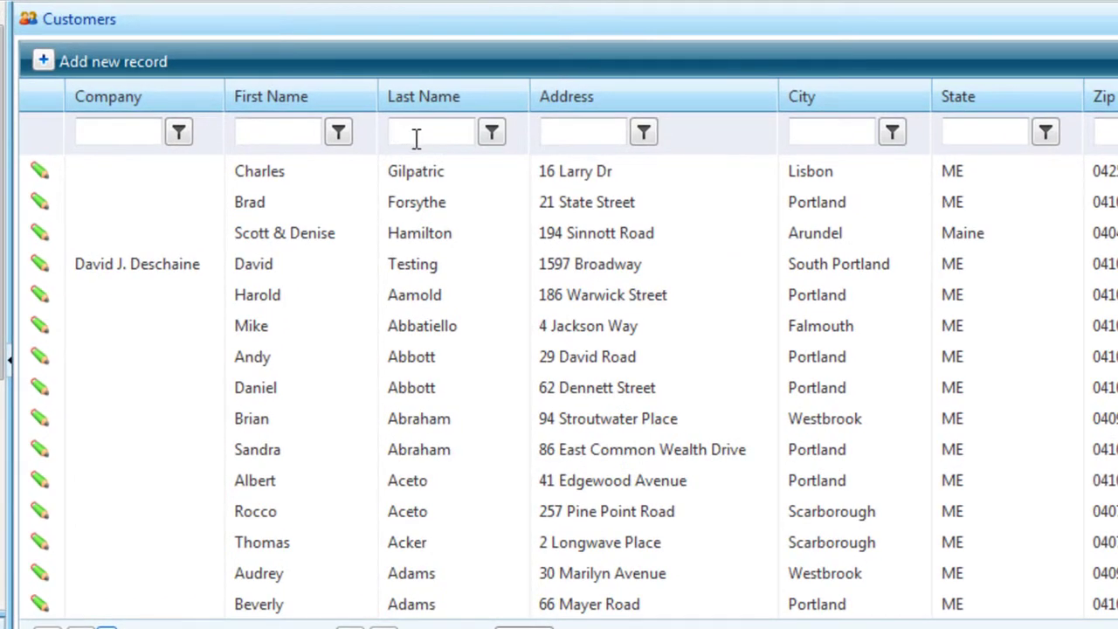
Filter customers by the new customer's last name and open their record for editing.
click(416, 138)
text(Schempf)
key(Return)
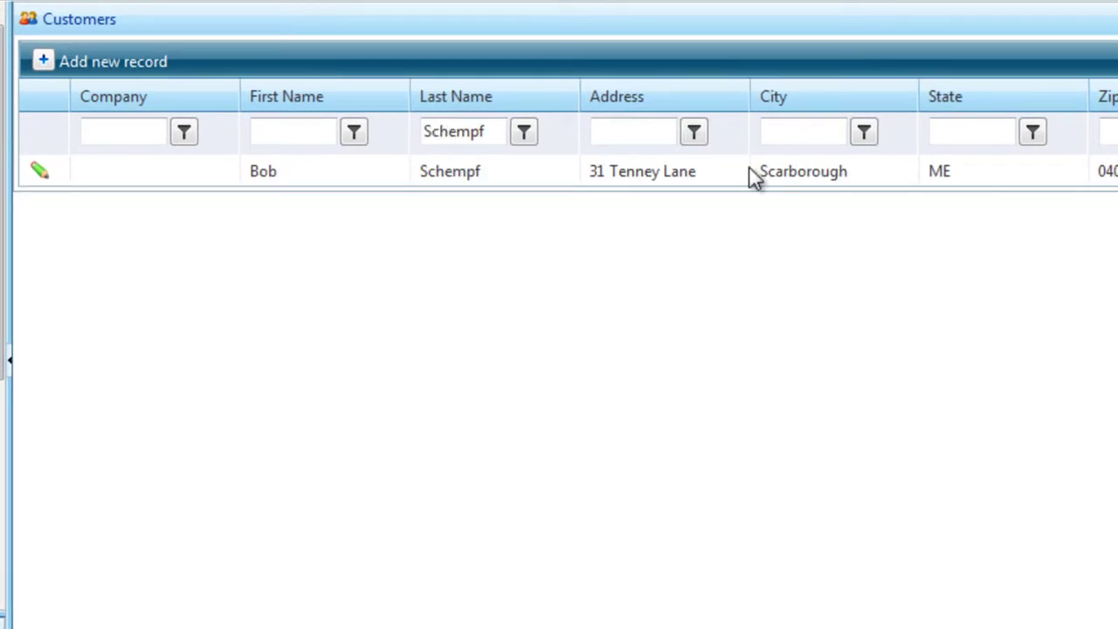
click(41, 173)
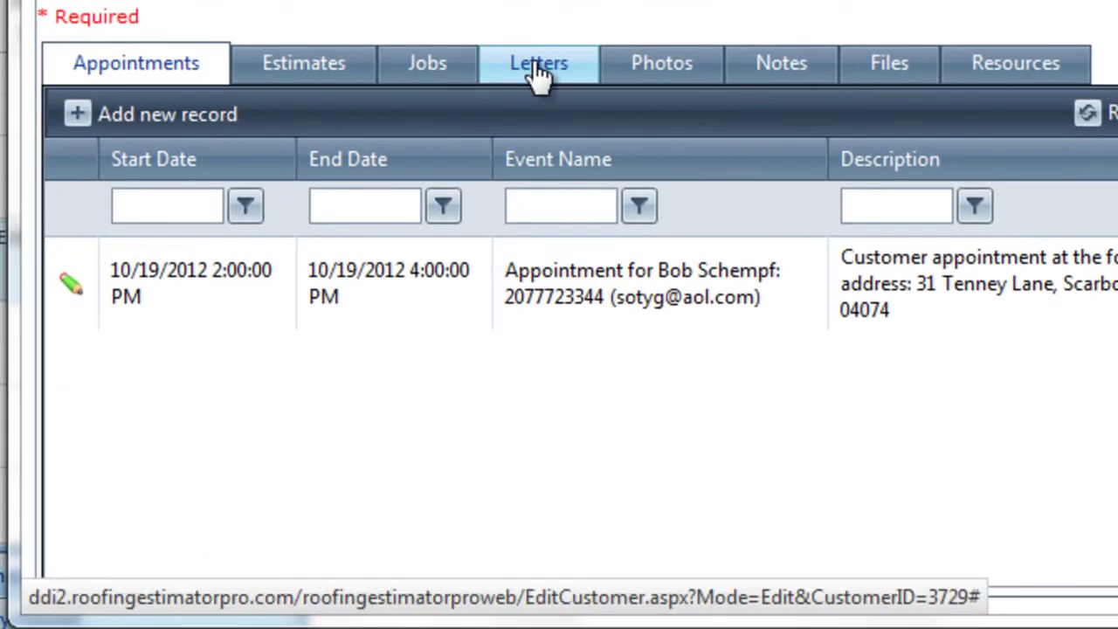
Create a new letter in the Letters section, type test text 'dfgskalsfh', then select and delete it.
click(537, 74)
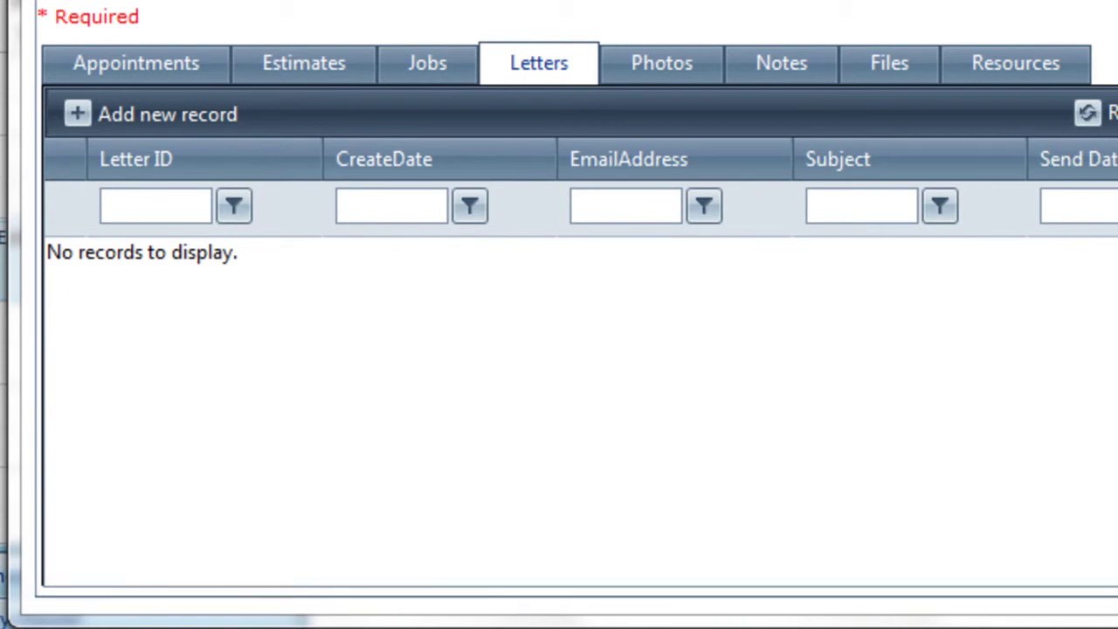
click(78, 119)
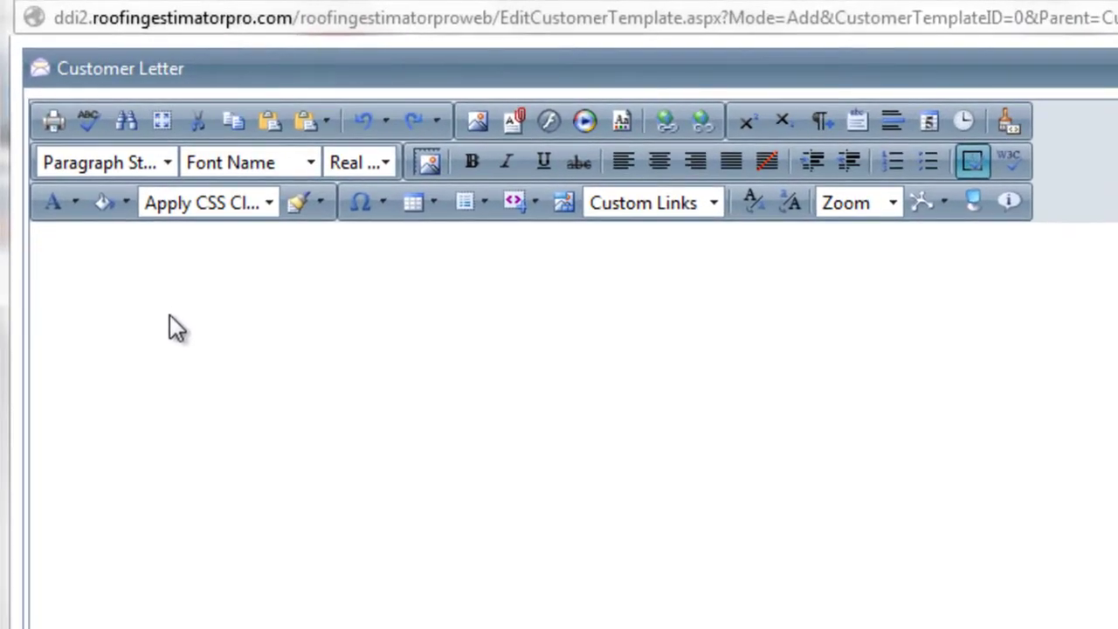
click(172, 325)
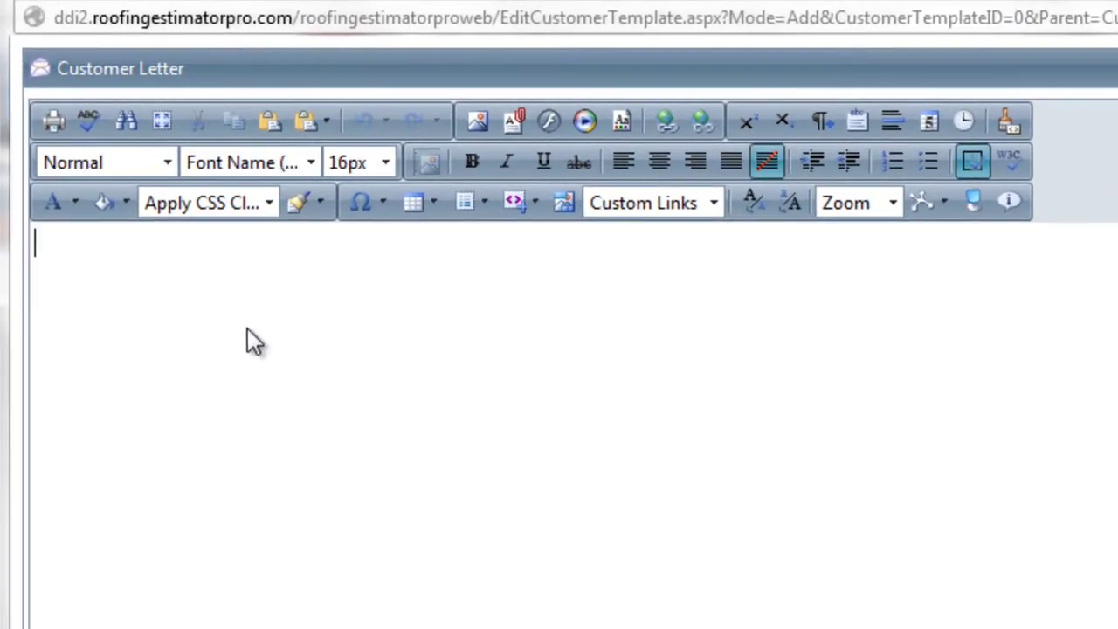
text(dfgskalsfh)
key(Return)
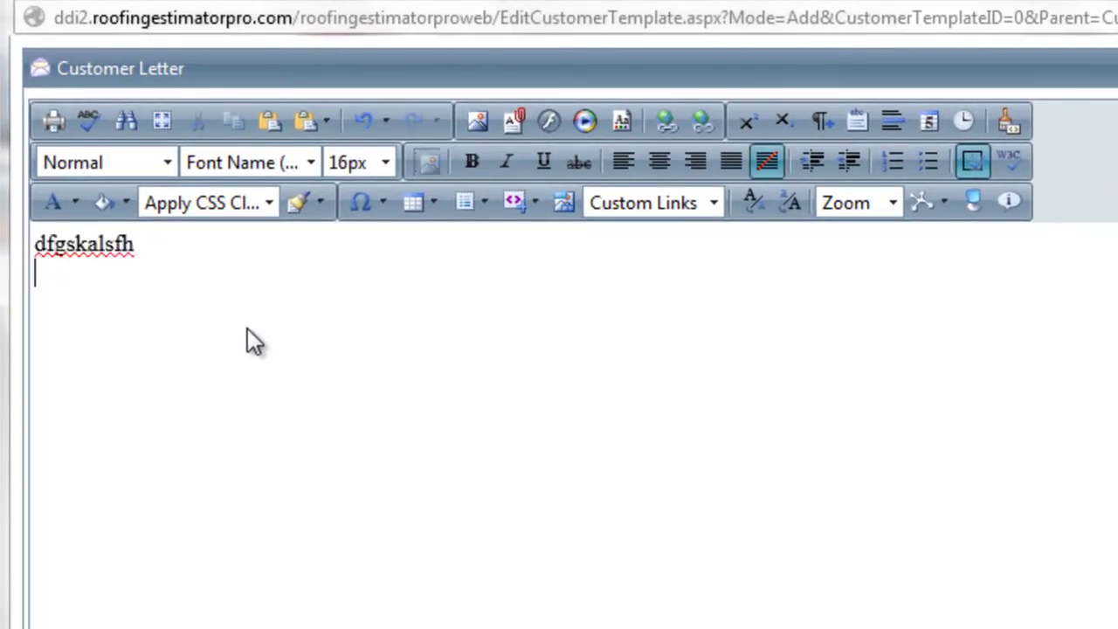
drag(144, 246, 26, 249)
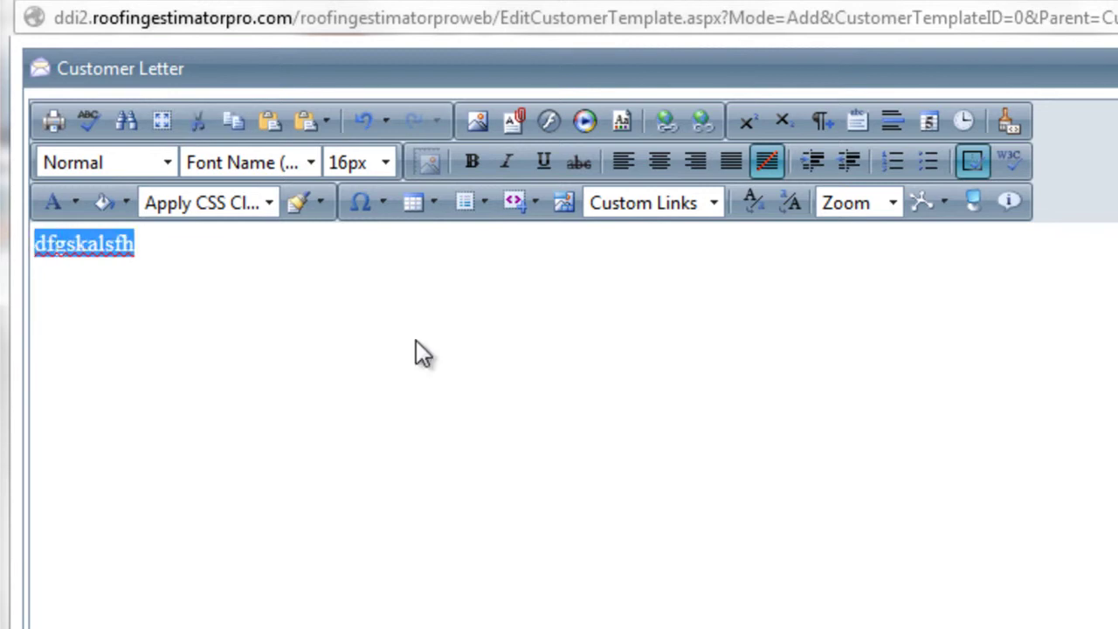
key(BackSpace)
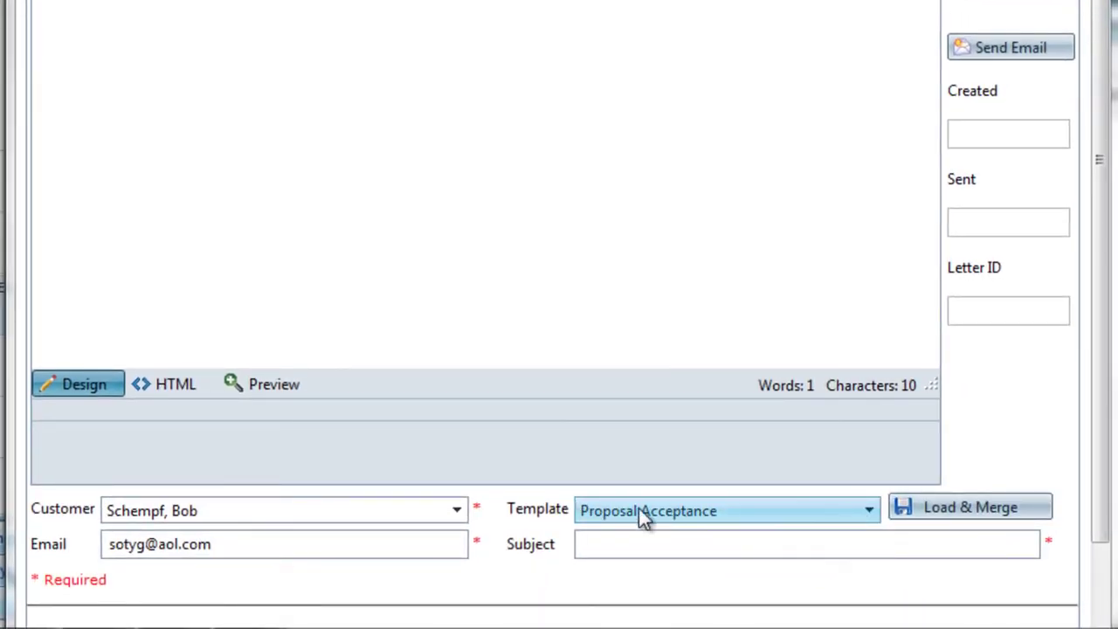
Merge the Confirmation Letter template into an 'Appointment Confirmation' letter, review it, and email it to the customer.
click(777, 510)
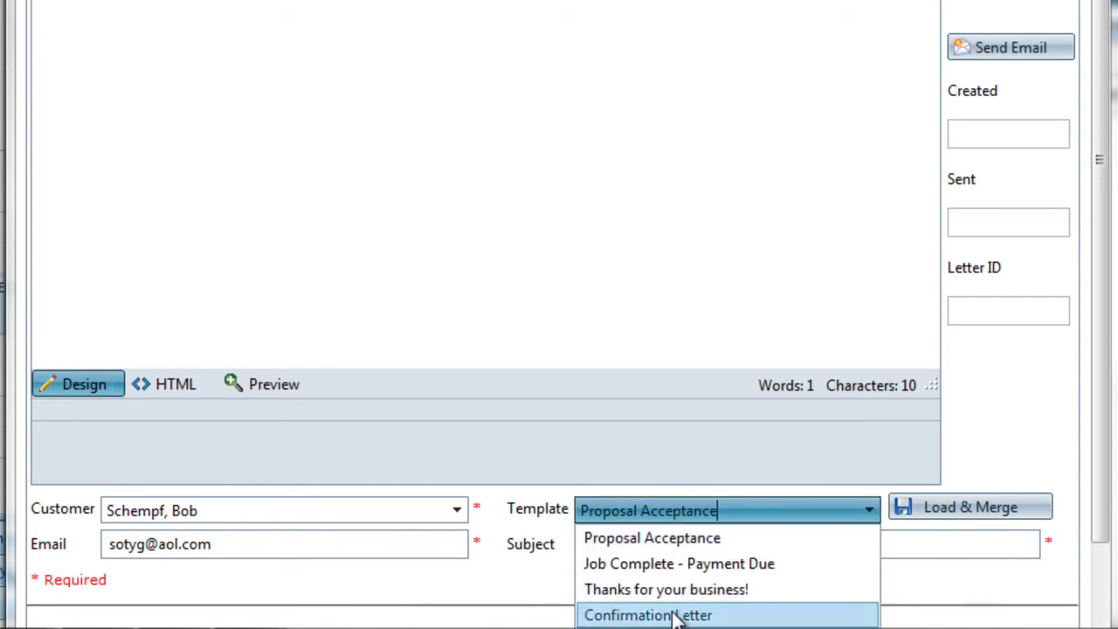
click(668, 614)
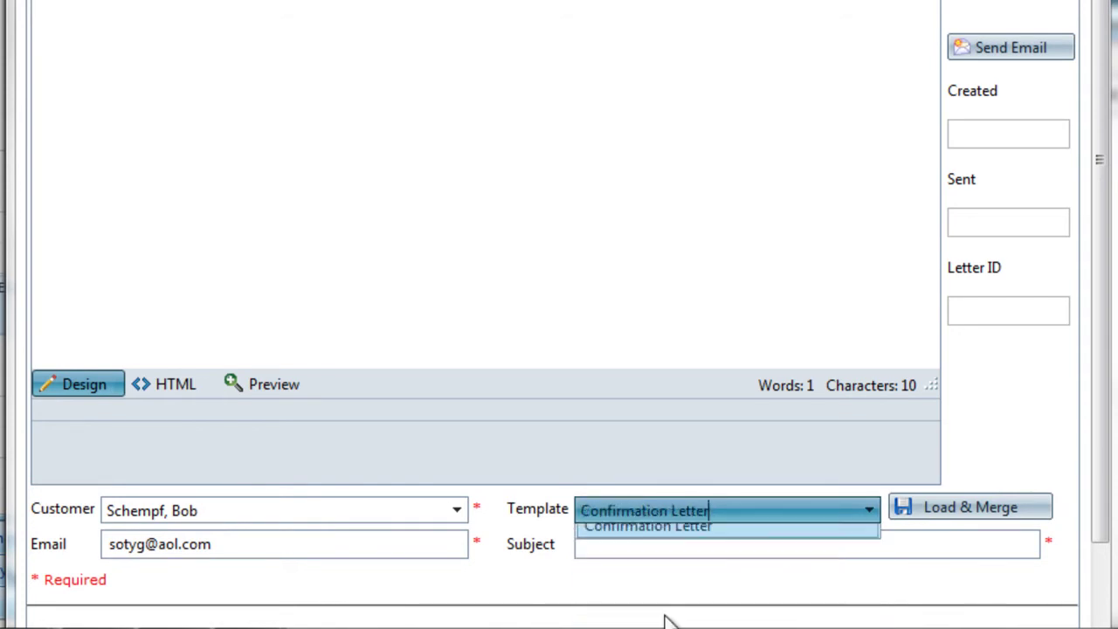
click(954, 515)
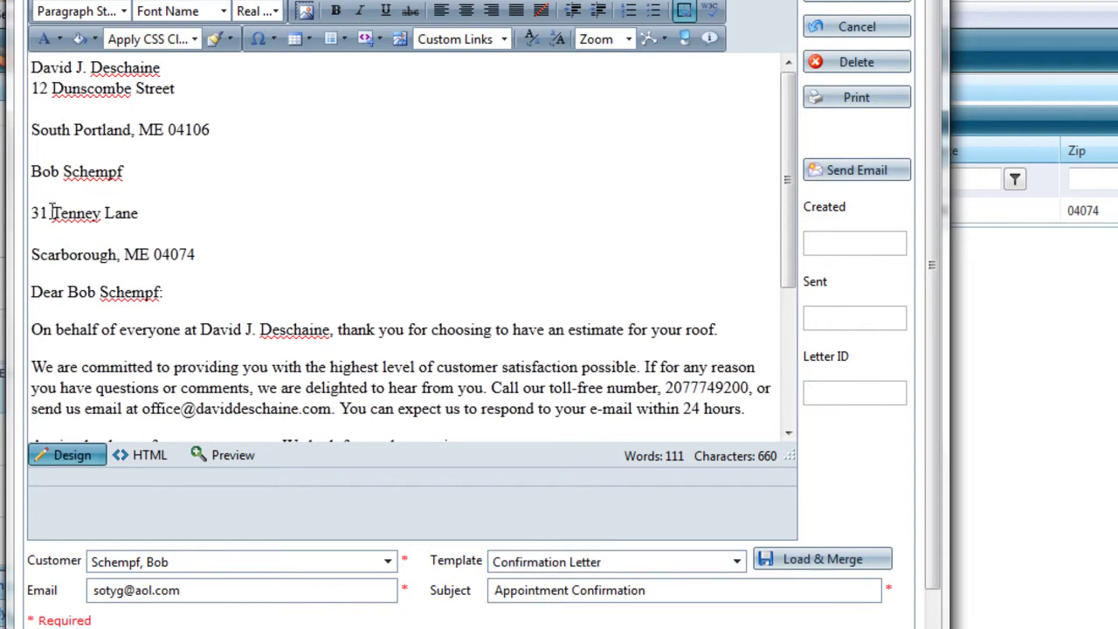
scroll(218, 262, down, 3)
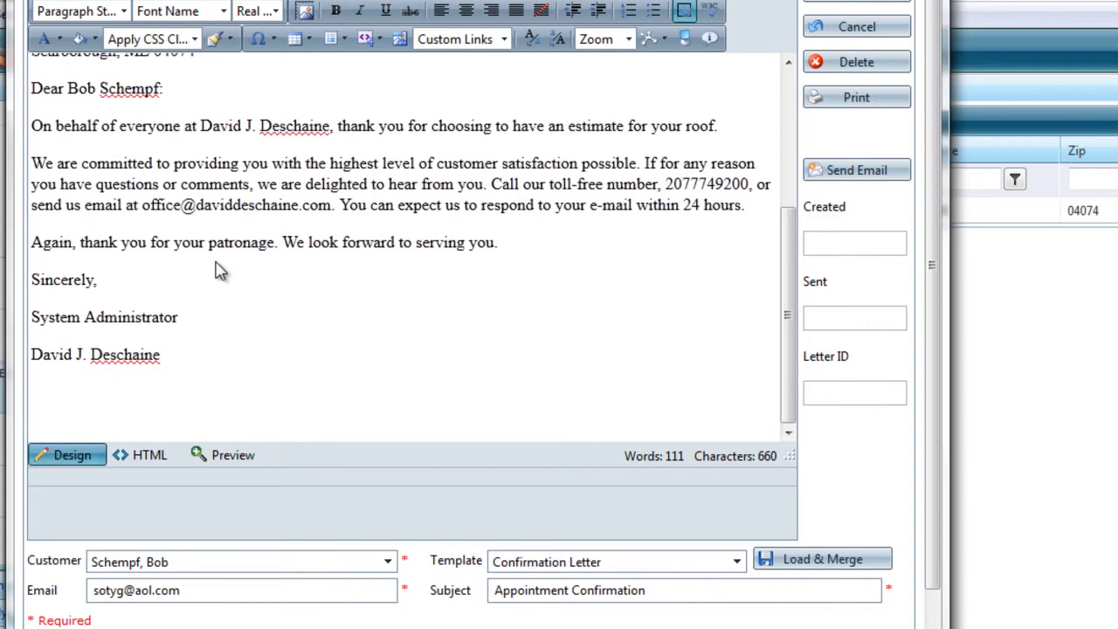
scroll(262, 269, up, 3)
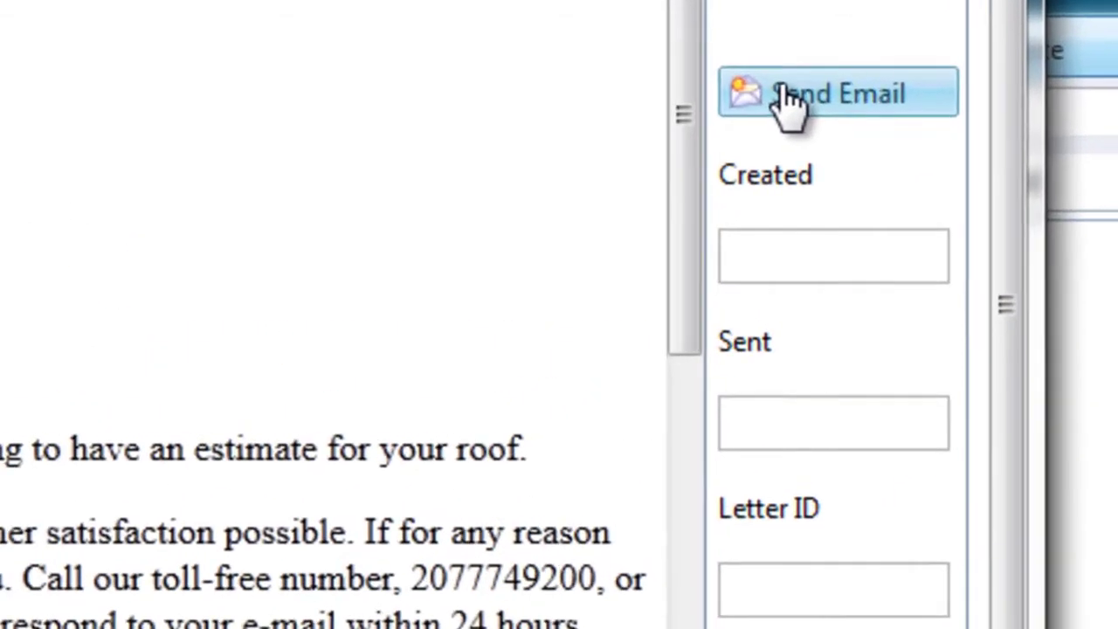
click(781, 90)
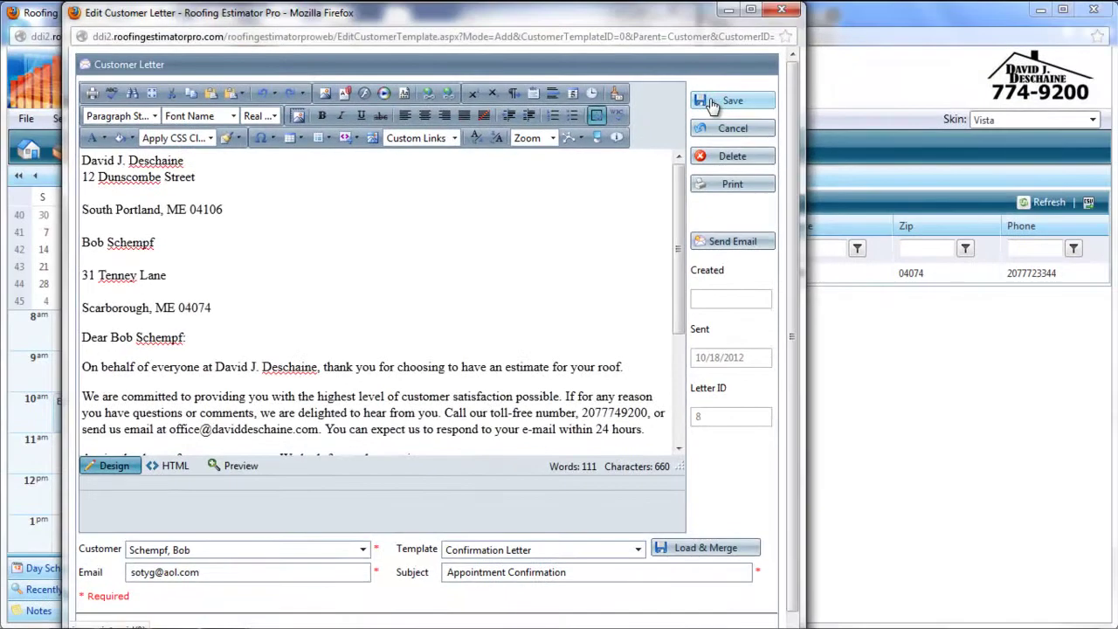
Save the sent letter, then sign in to AOL Mail with the account username and password.
click(712, 104)
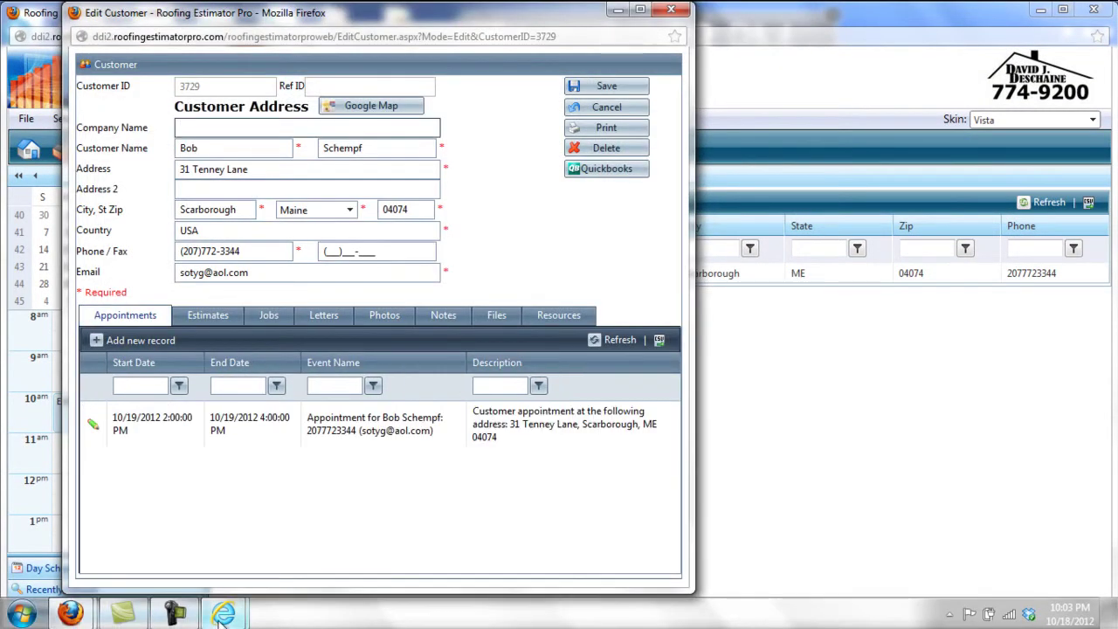
mouse_move(220, 616)
click(288, 529)
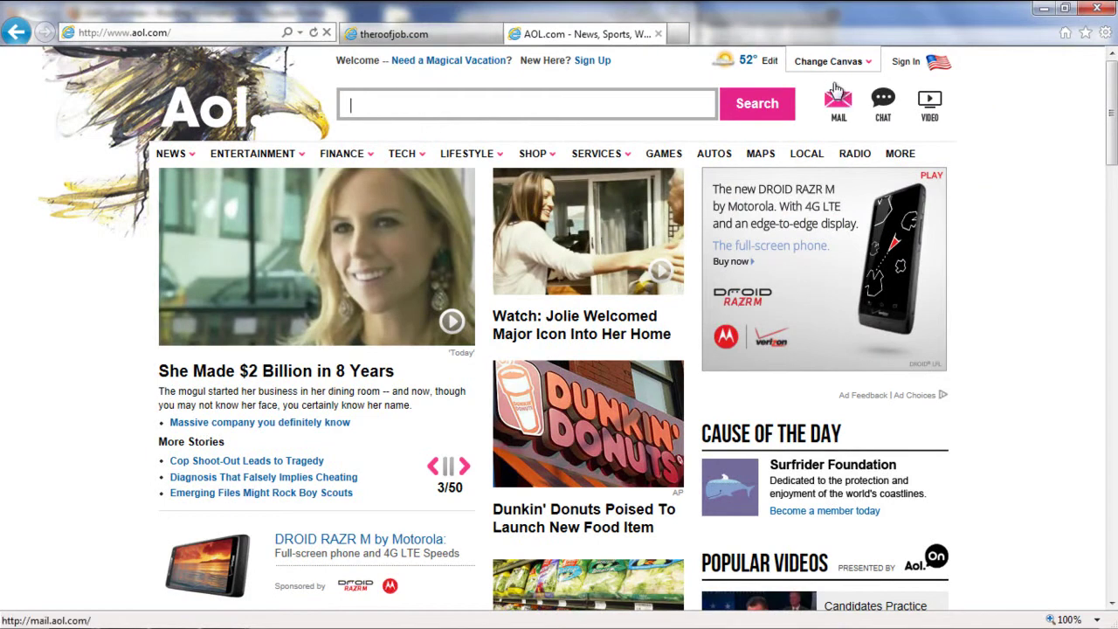
click(838, 100)
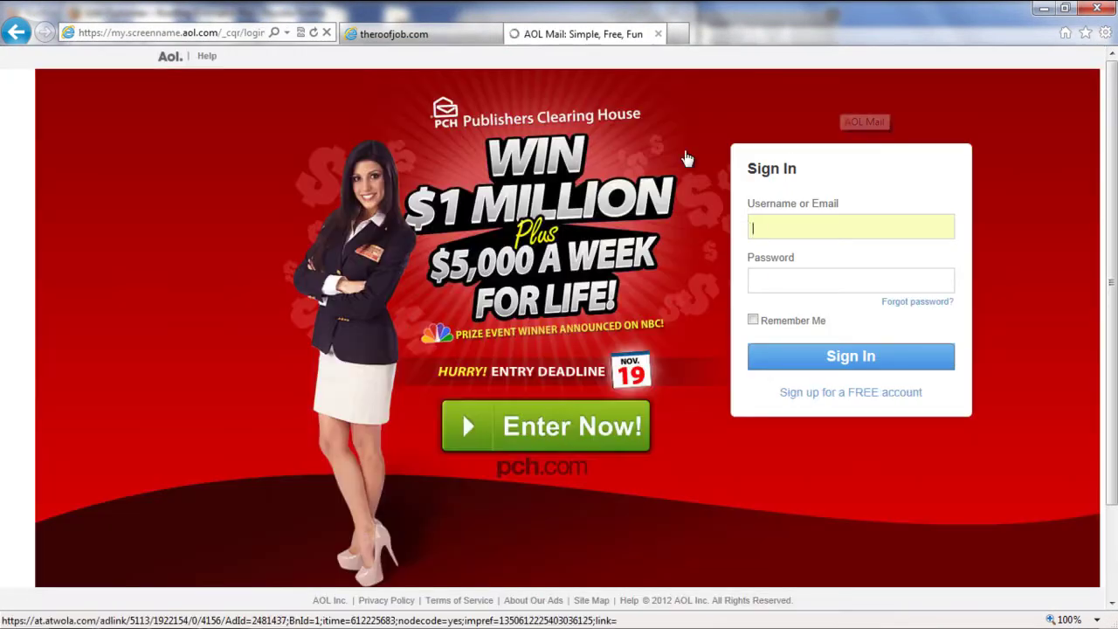
click(772, 274)
click(815, 364)
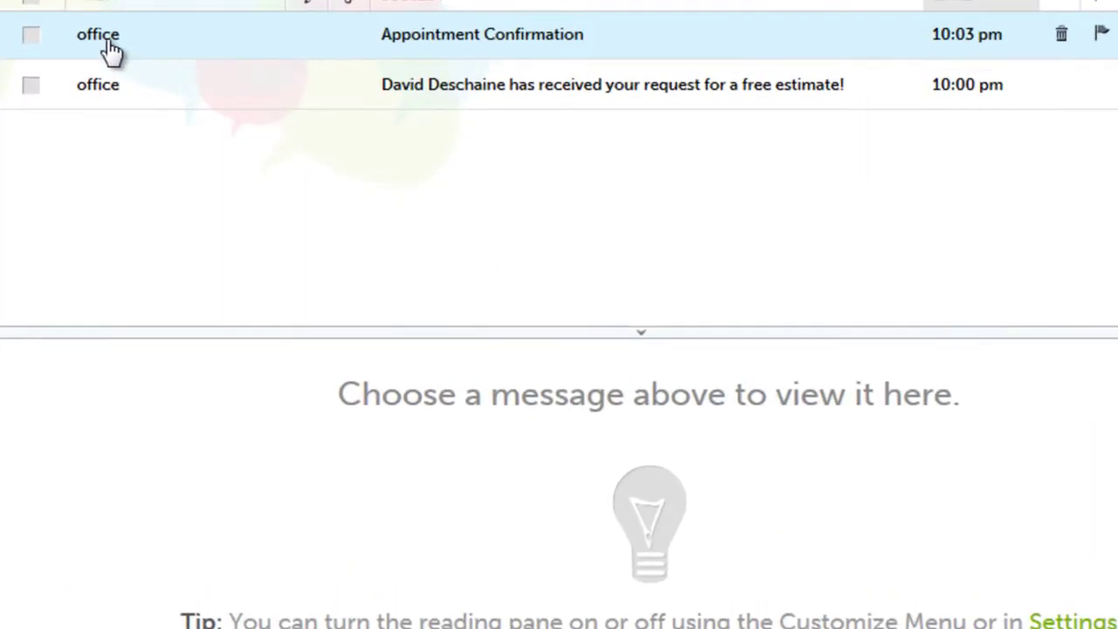
Open the Appointment Confirmation message and read through the merged thank-you letter.
click(222, 179)
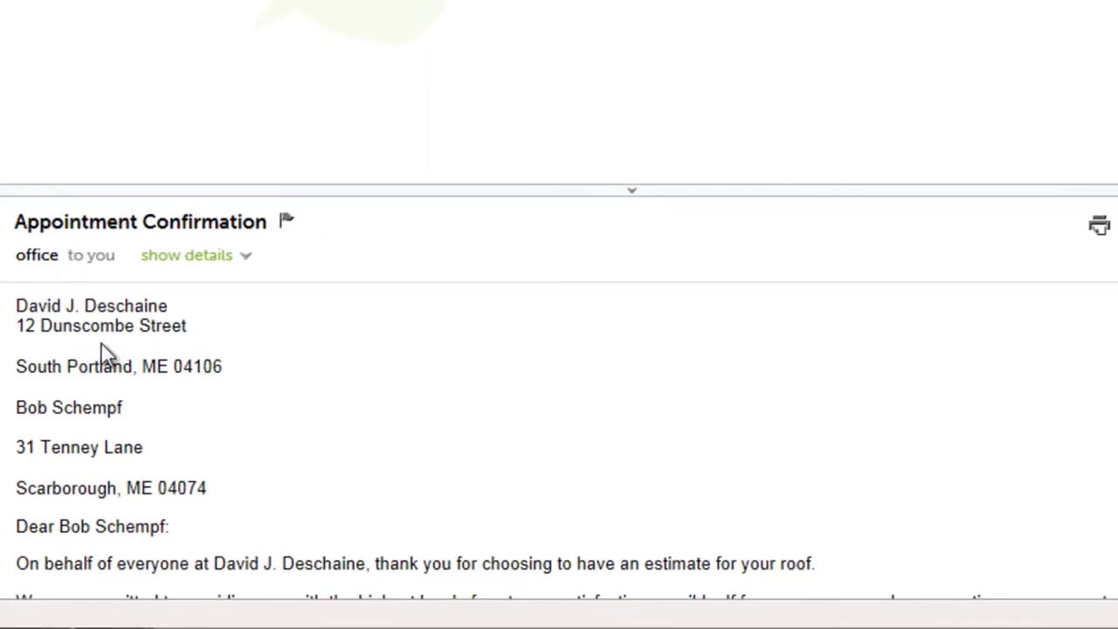
scroll(245, 432, down, 3)
scroll(245, 432, down, 3)
scroll(237, 392, up, 6)
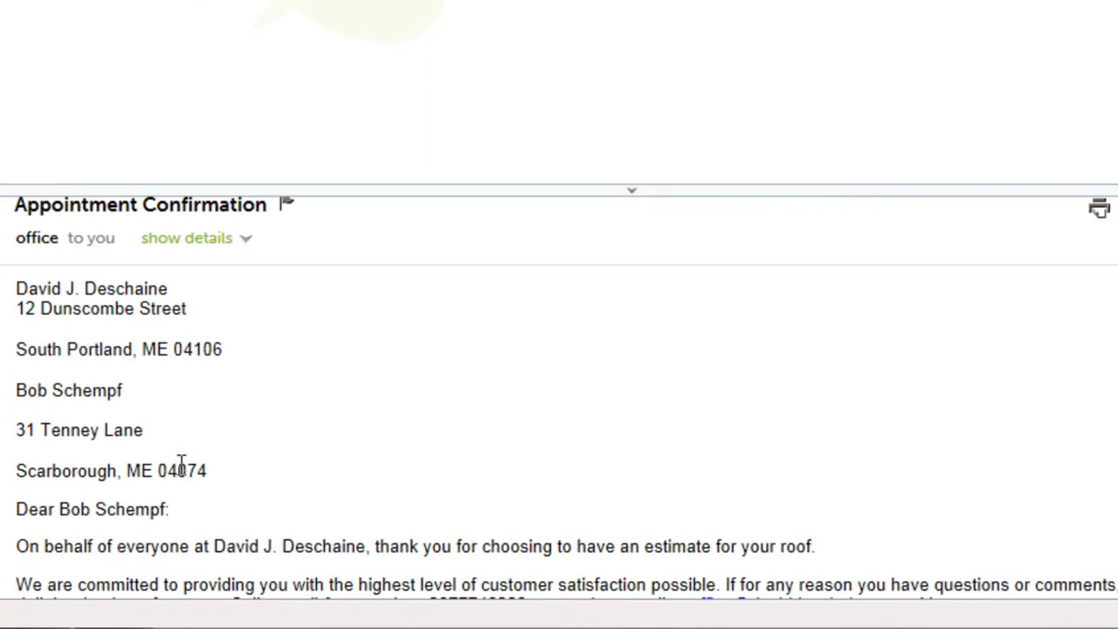
scroll(423, 418, down, 3)
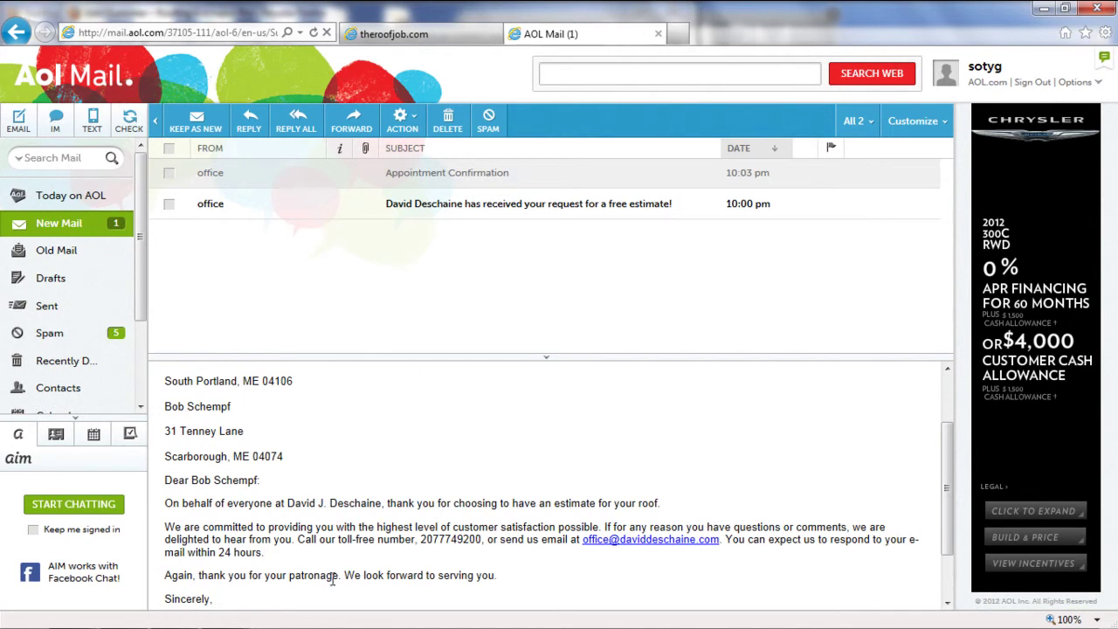
Print and review the Appointment Sheet for appointment 510, then close it and the appointment details.
mouse_move(87, 622)
click(221, 534)
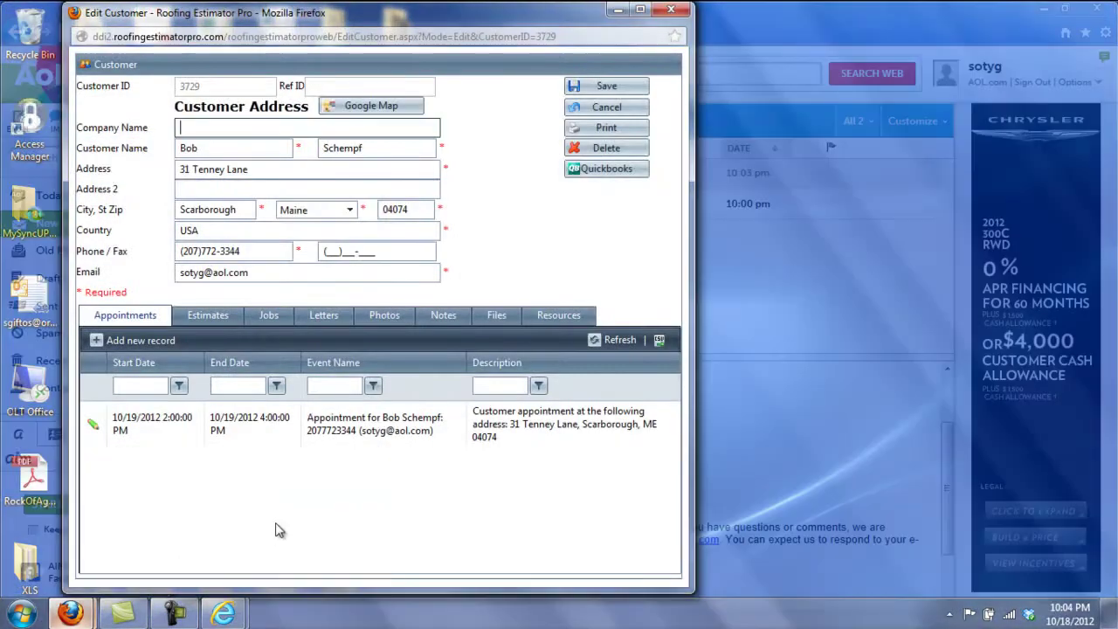
click(95, 425)
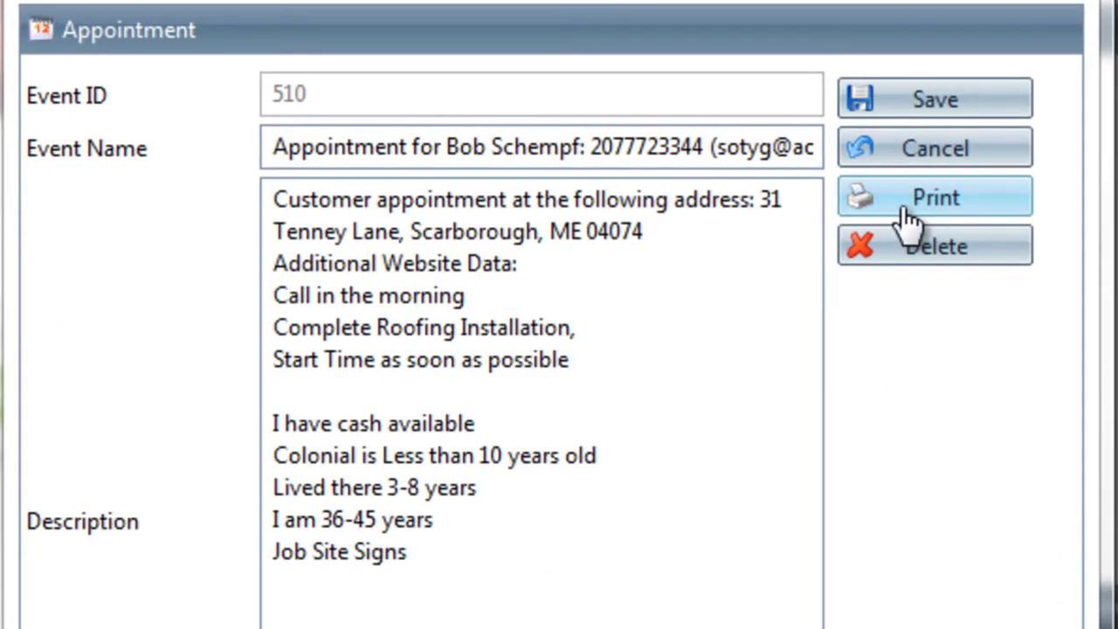
click(905, 212)
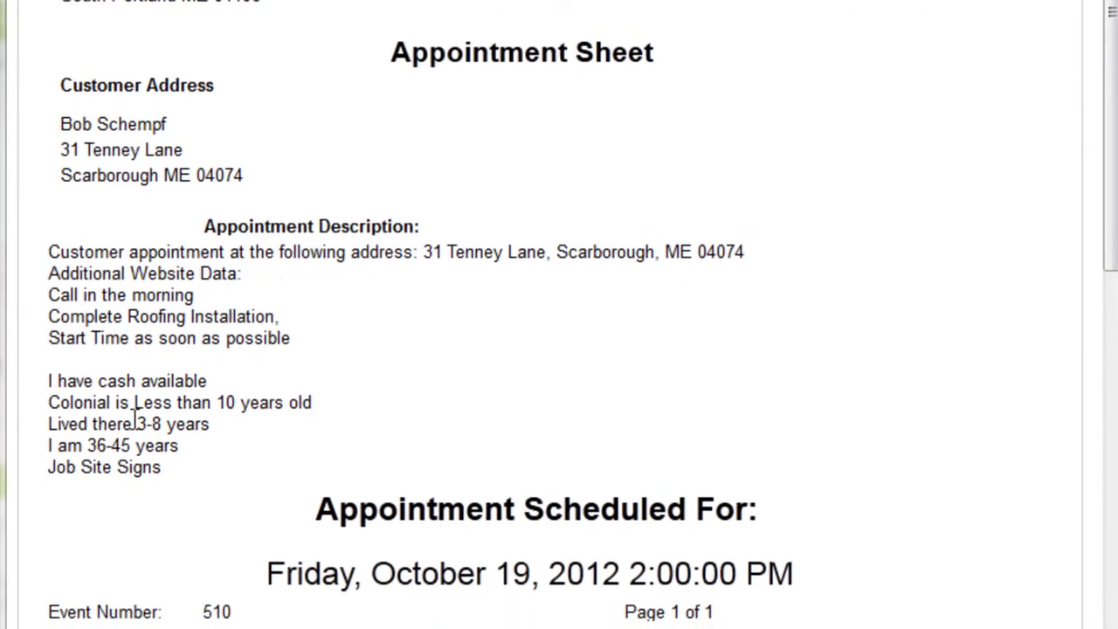
scroll(287, 467, down, 3)
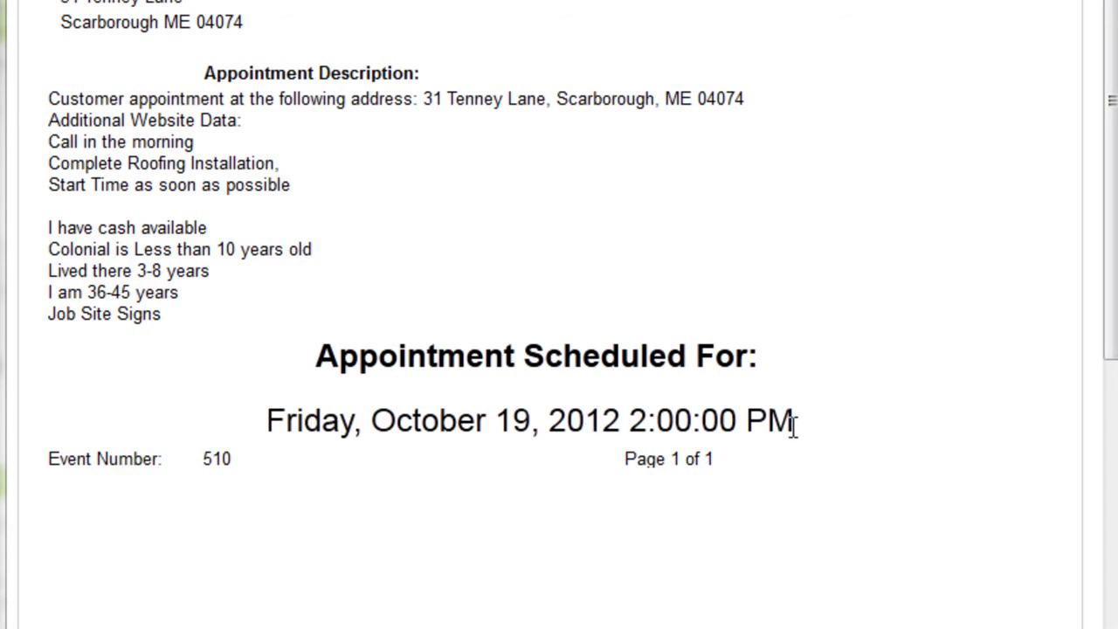
scroll(791, 426, up, 3)
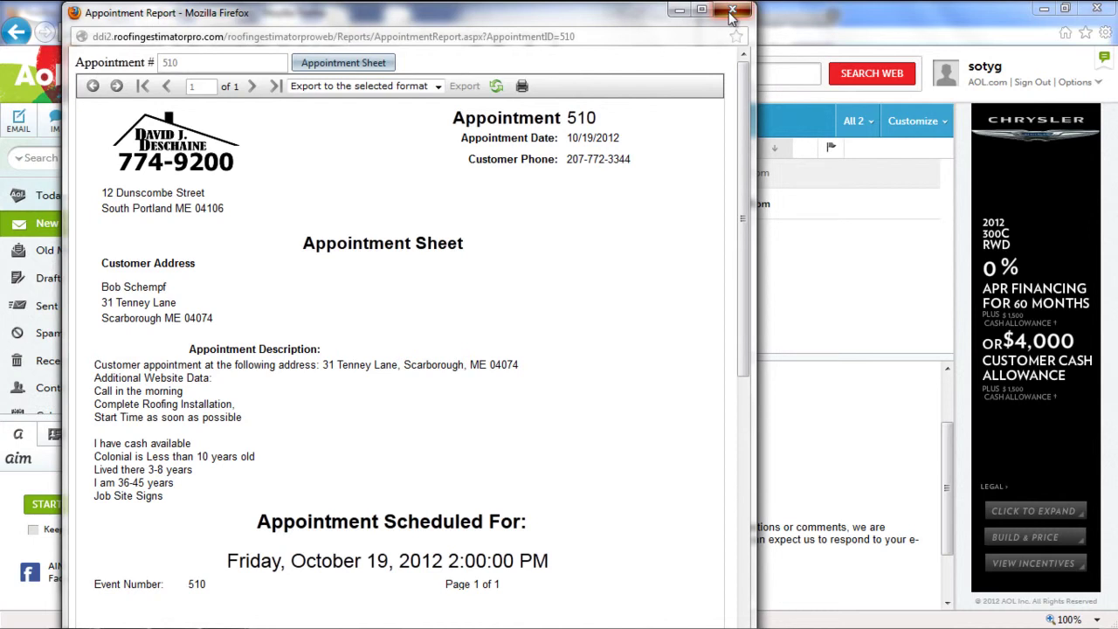
click(732, 13)
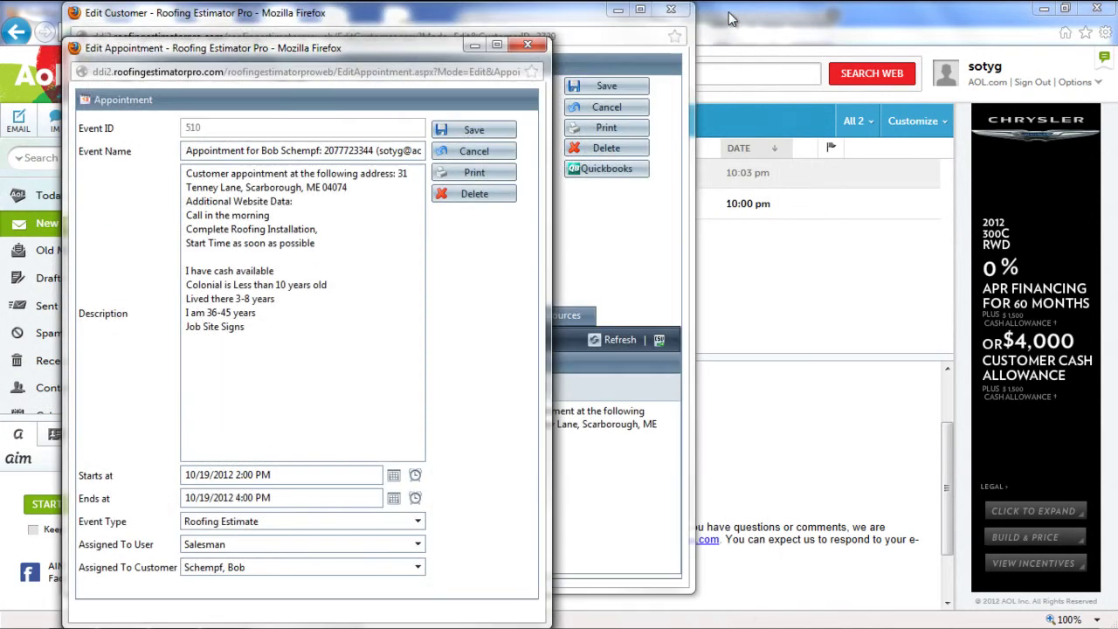
click(476, 153)
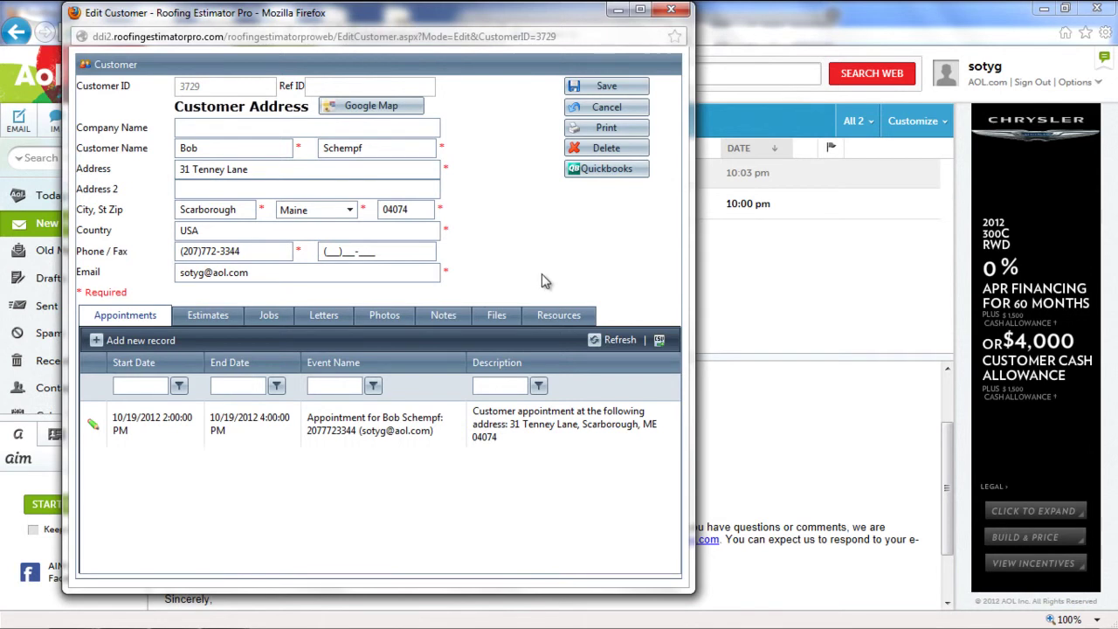
From the Resources tab, open the Google Map aerial view and zoom and pan to the house.
click(558, 315)
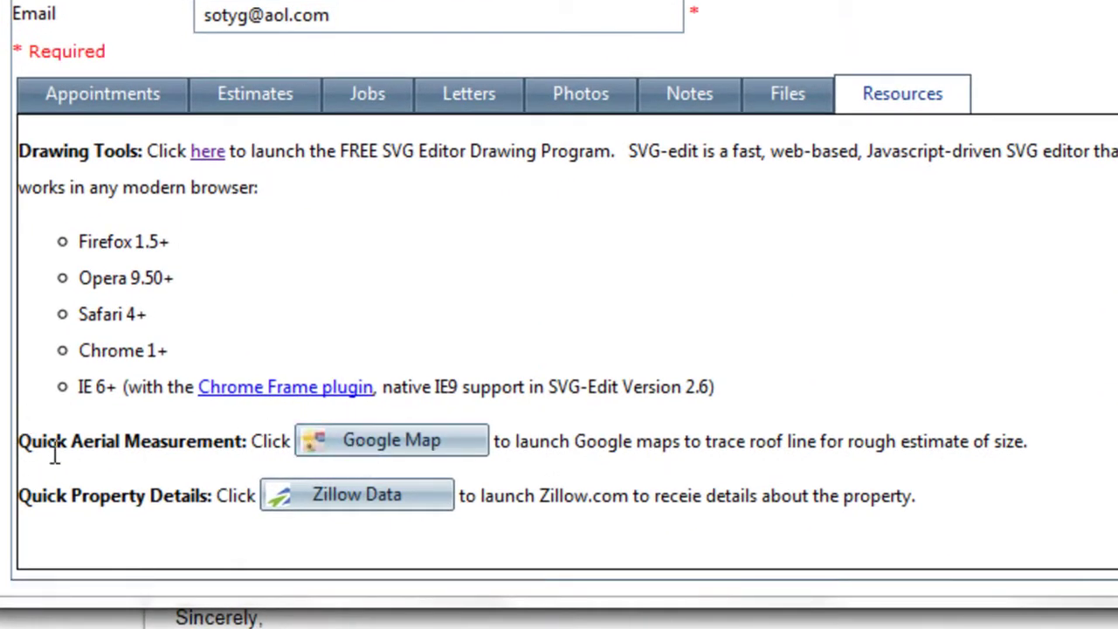
click(390, 450)
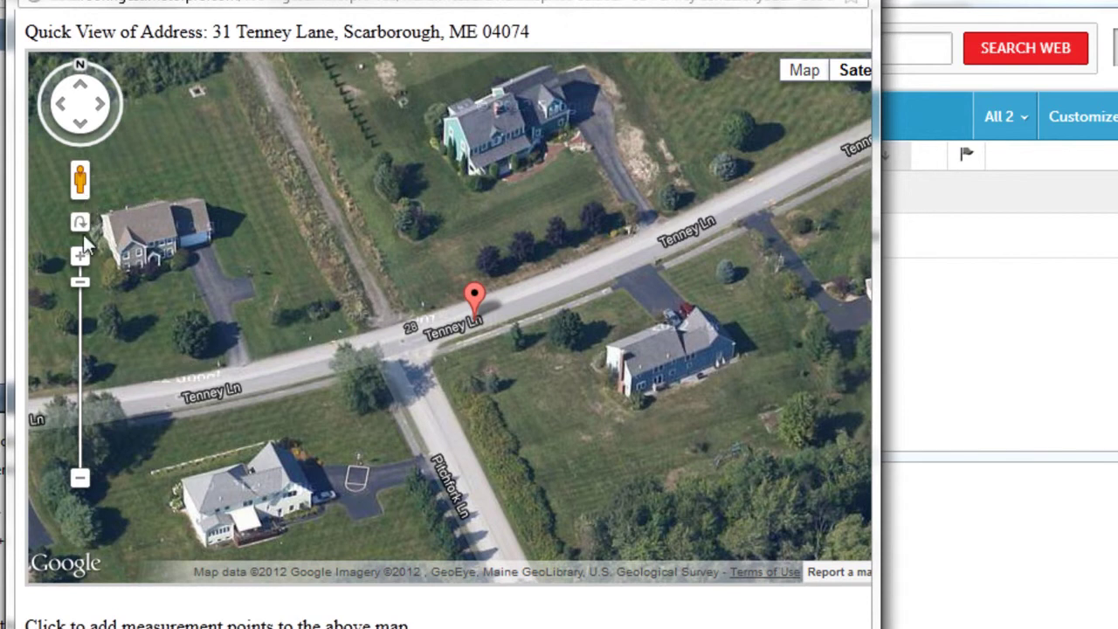
click(79, 256)
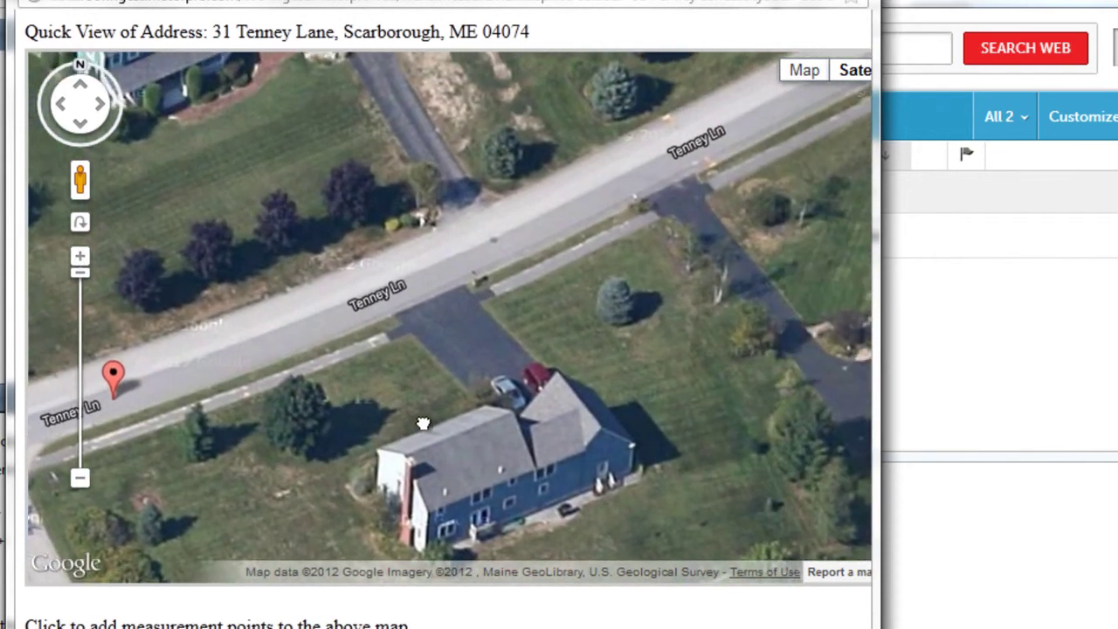
drag(423, 423, 358, 427)
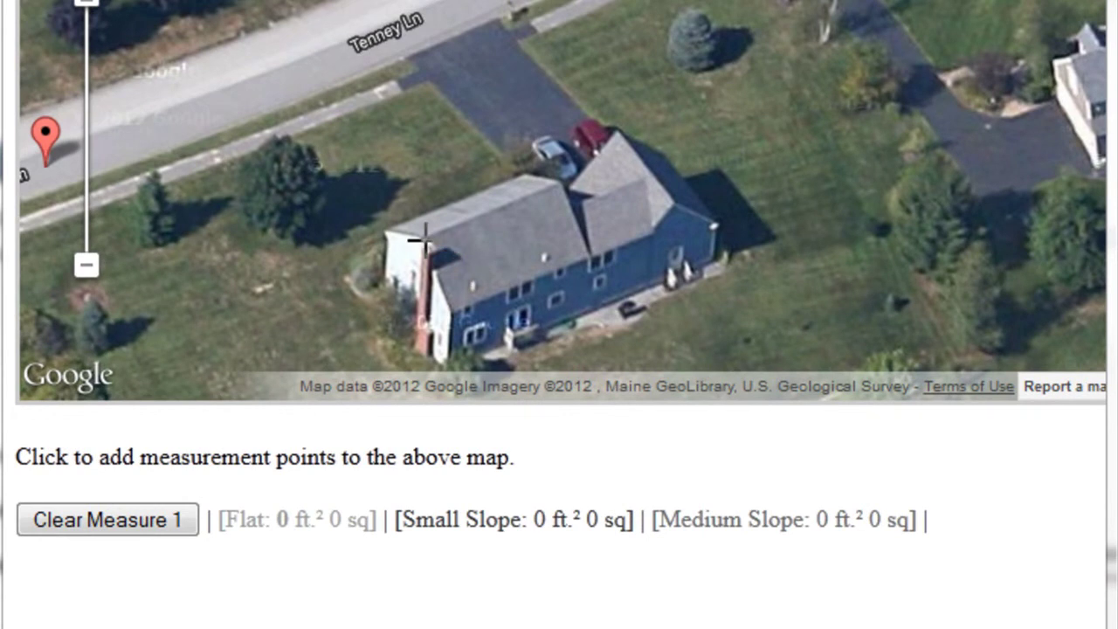
Trace the roof outline, redoing the first attempt, for a rough 824.7 ft² flat estimate.
click(529, 170)
click(391, 233)
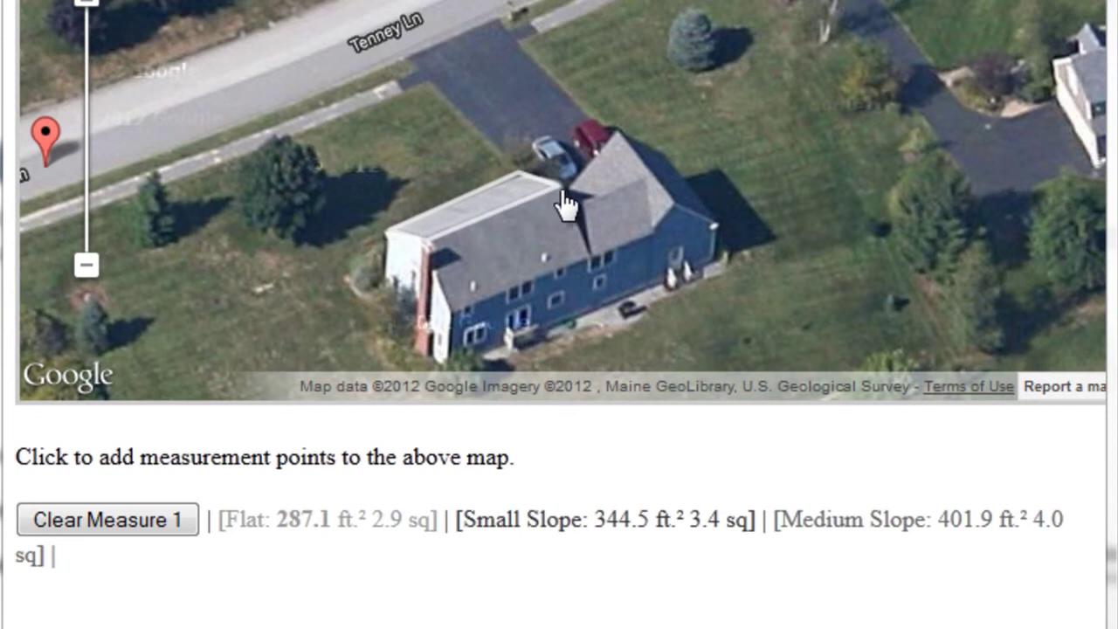
click(117, 524)
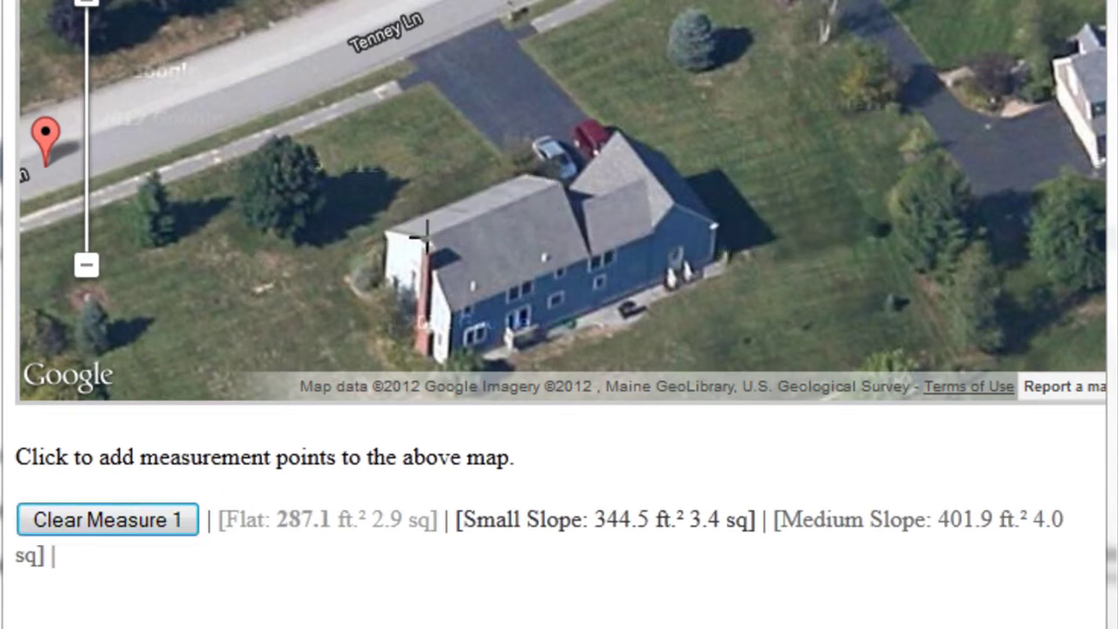
click(583, 255)
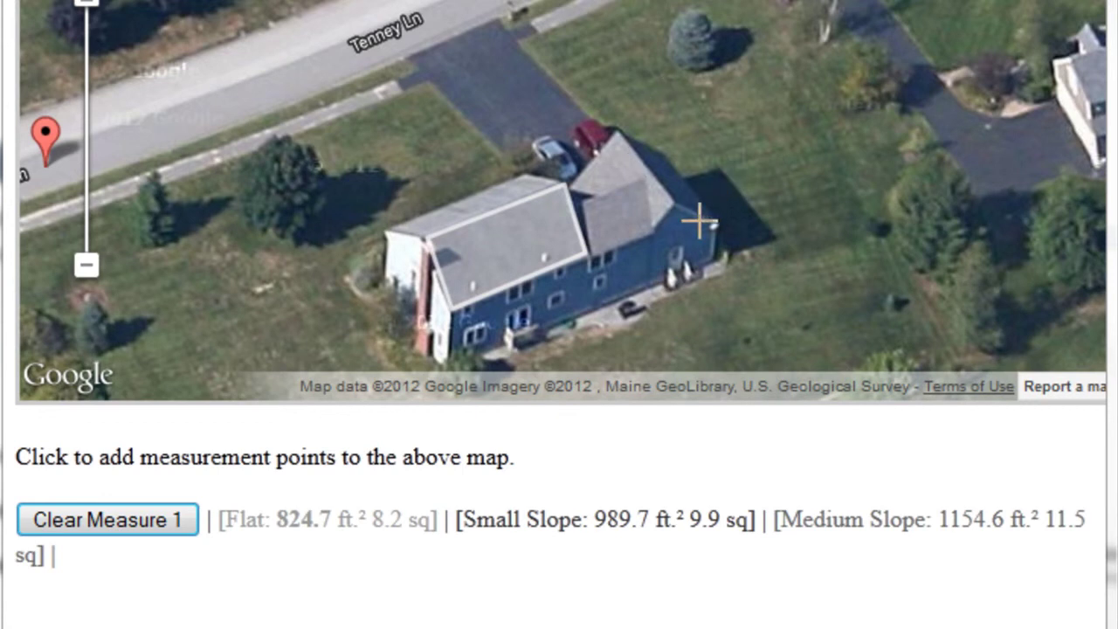
drag(657, 2, 479, 194)
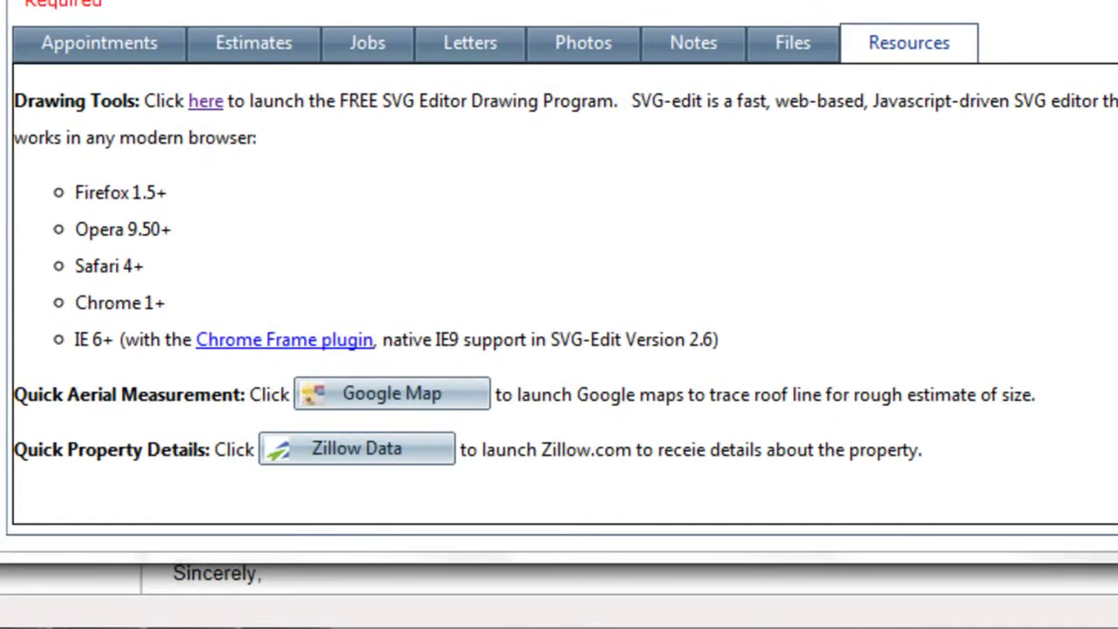
click(316, 447)
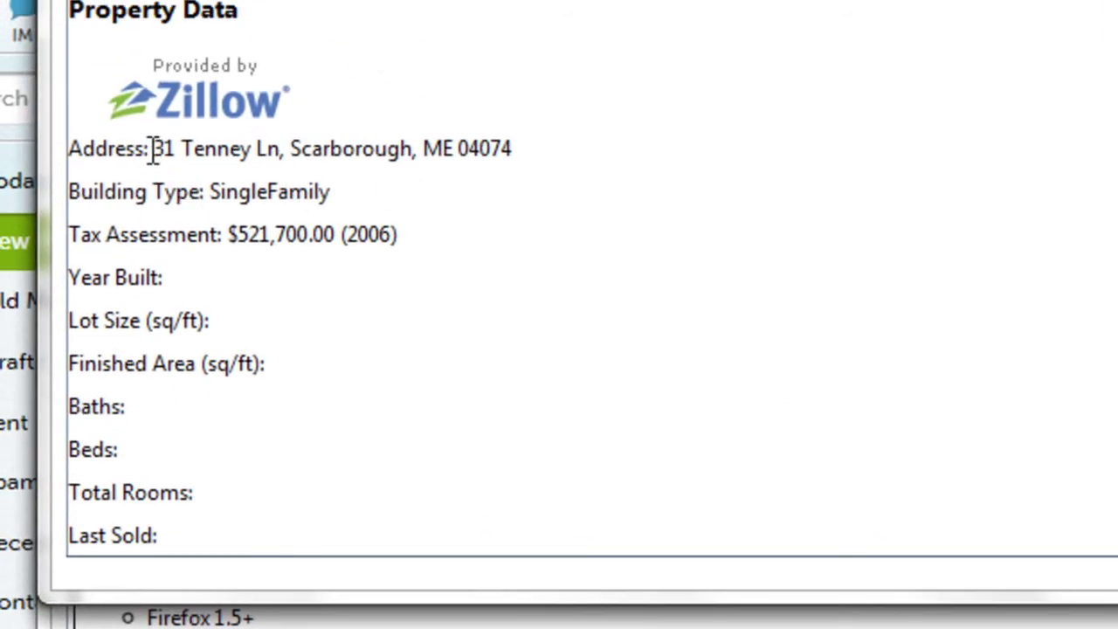
drag(210, 191, 295, 191)
drag(229, 234, 382, 238)
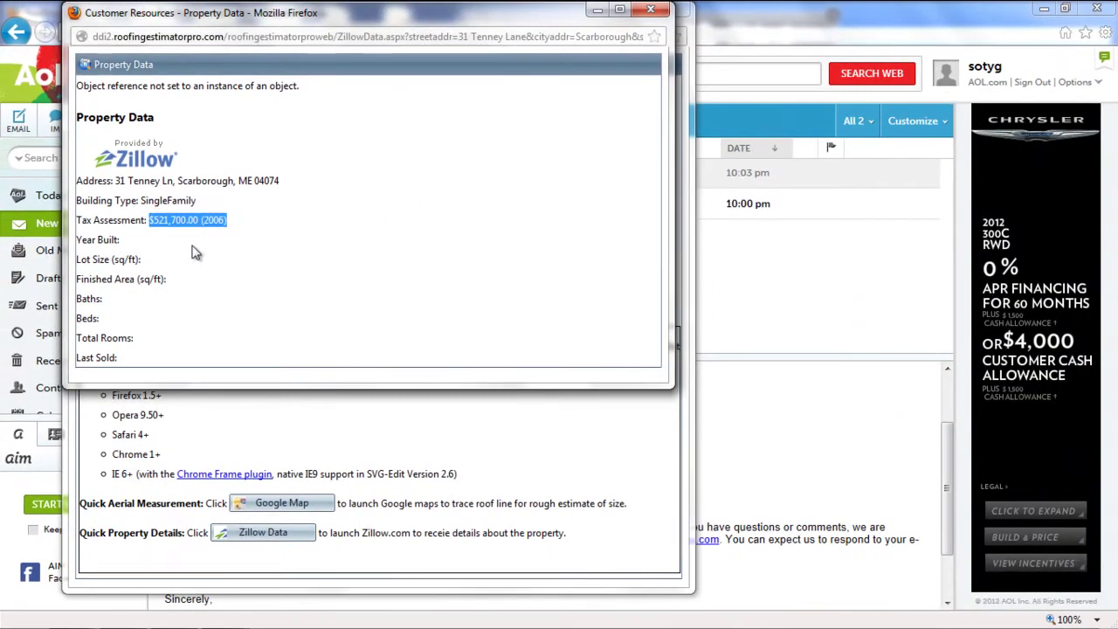
click(653, 11)
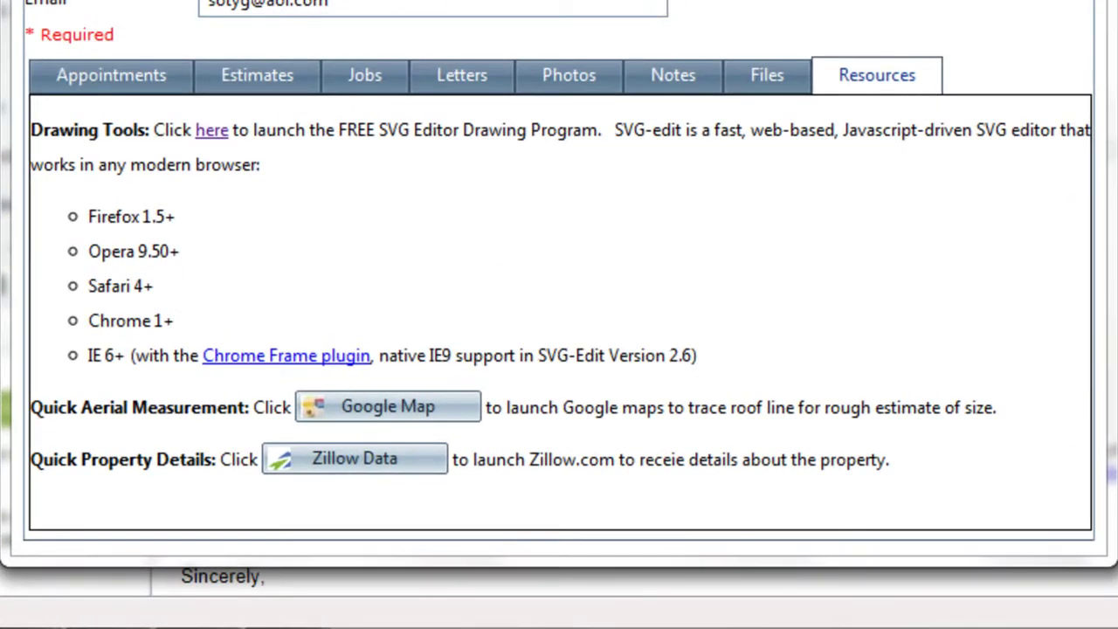
Add a photo record uploading Cust1_Before.JPG with the note 'Picture of home before roof replacement'.
click(576, 79)
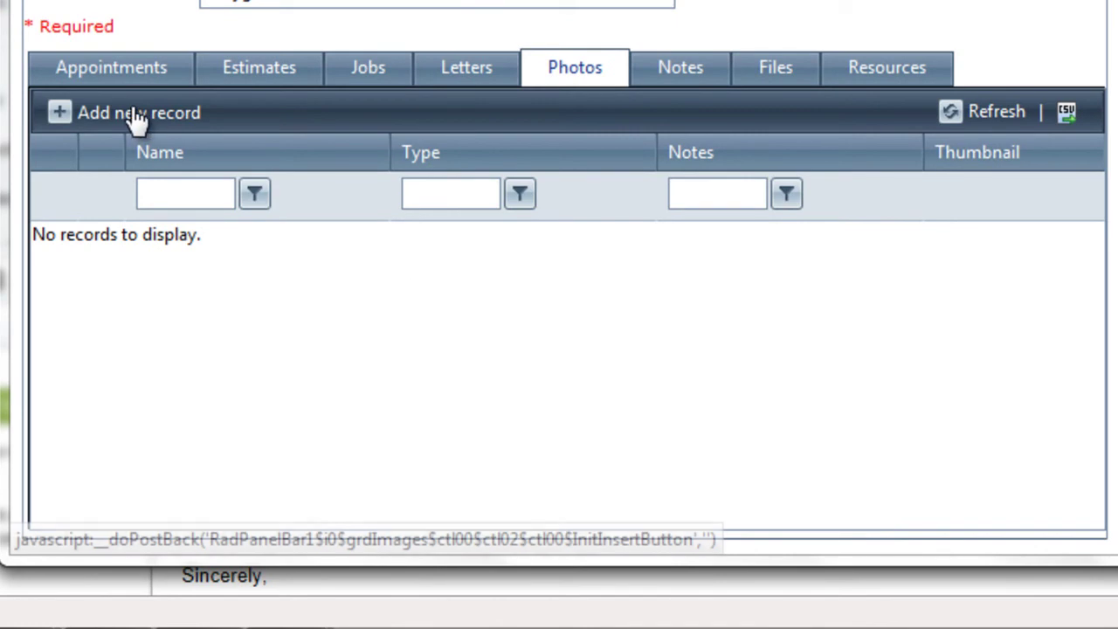
click(138, 120)
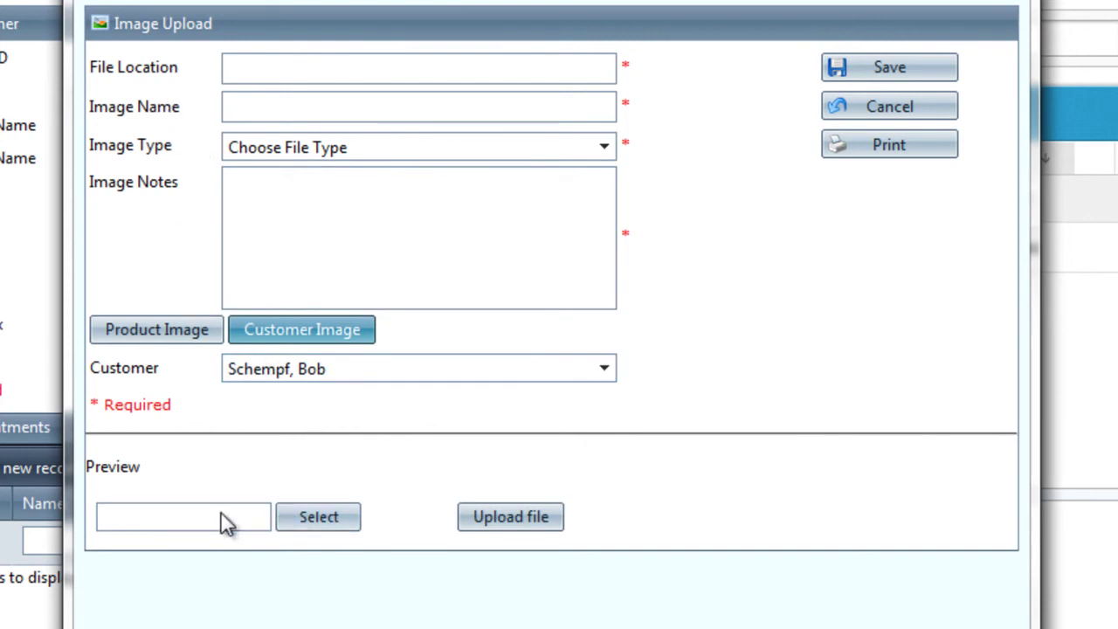
click(320, 517)
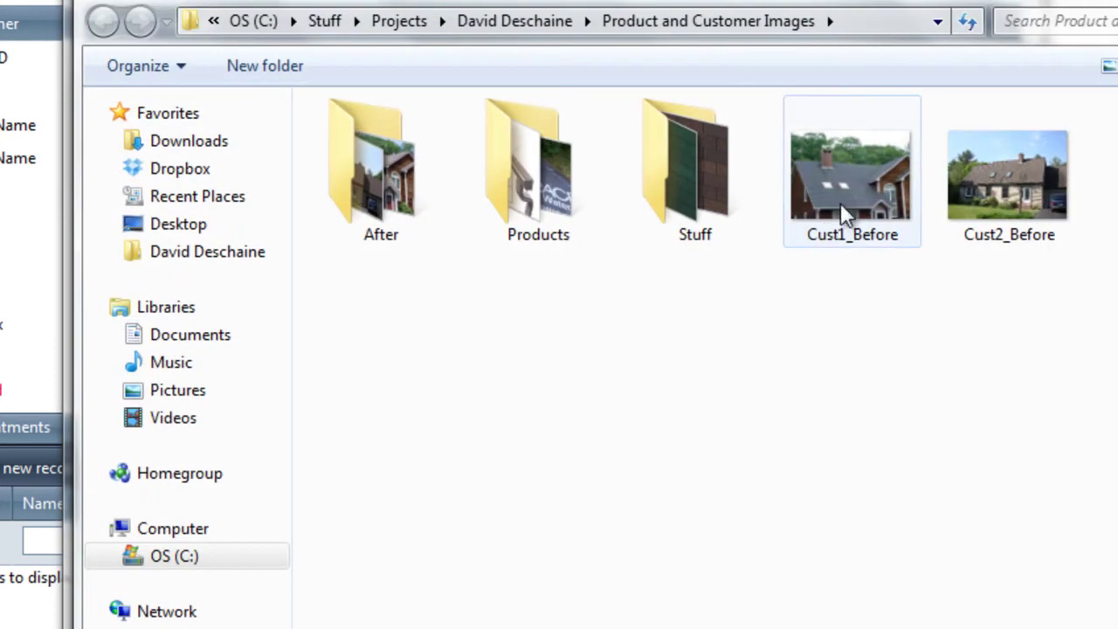
double_click(865, 159)
click(504, 516)
click(285, 187)
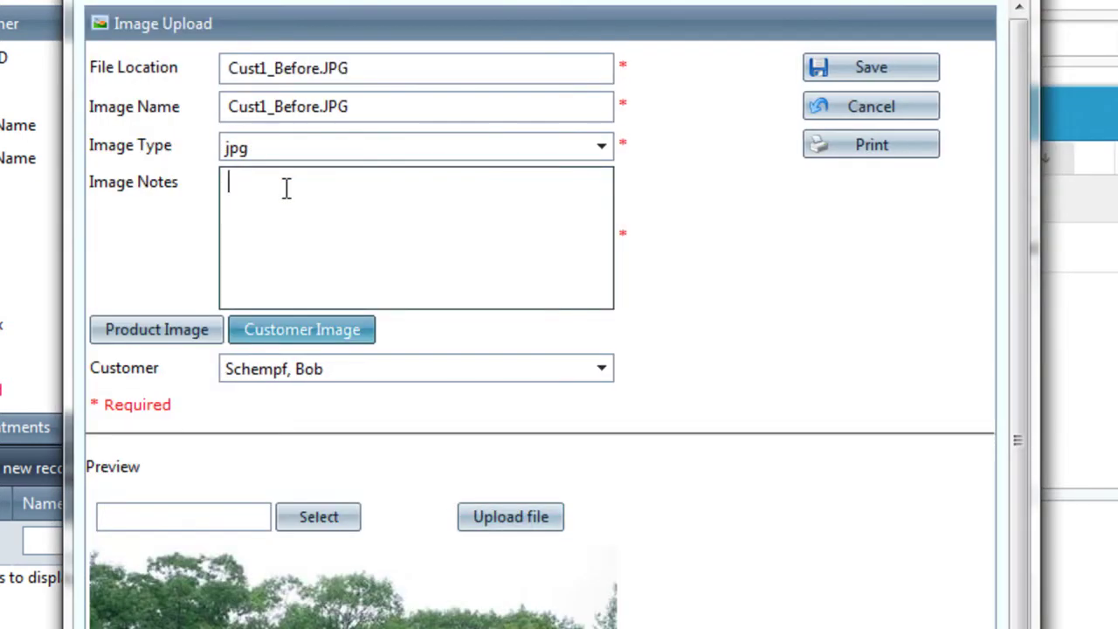
text(PIcture of home before ro)
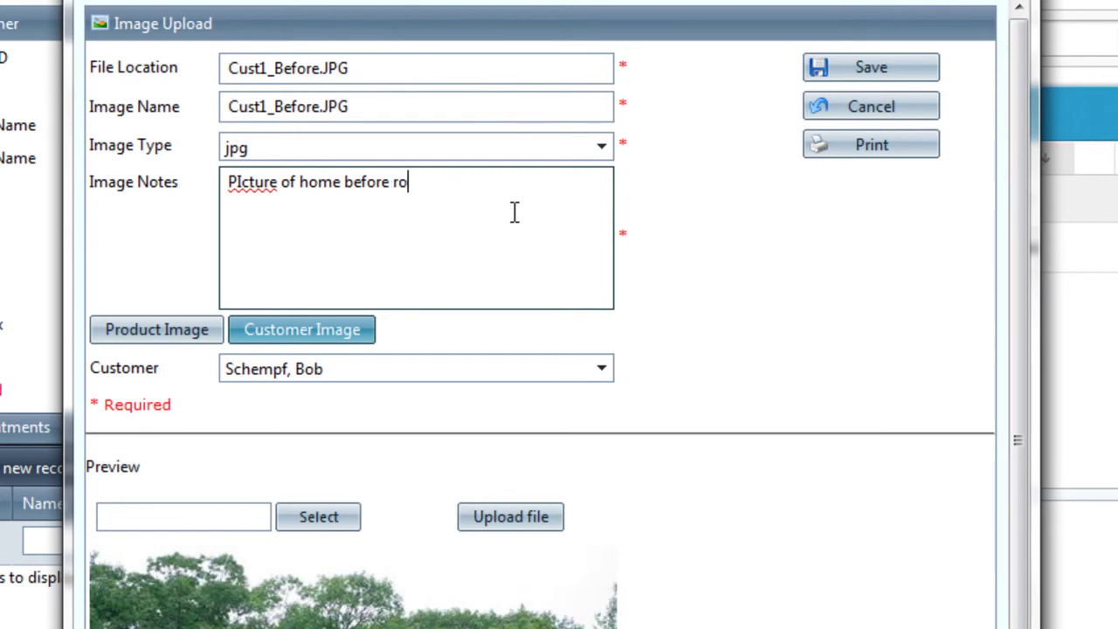
text(of replacement)
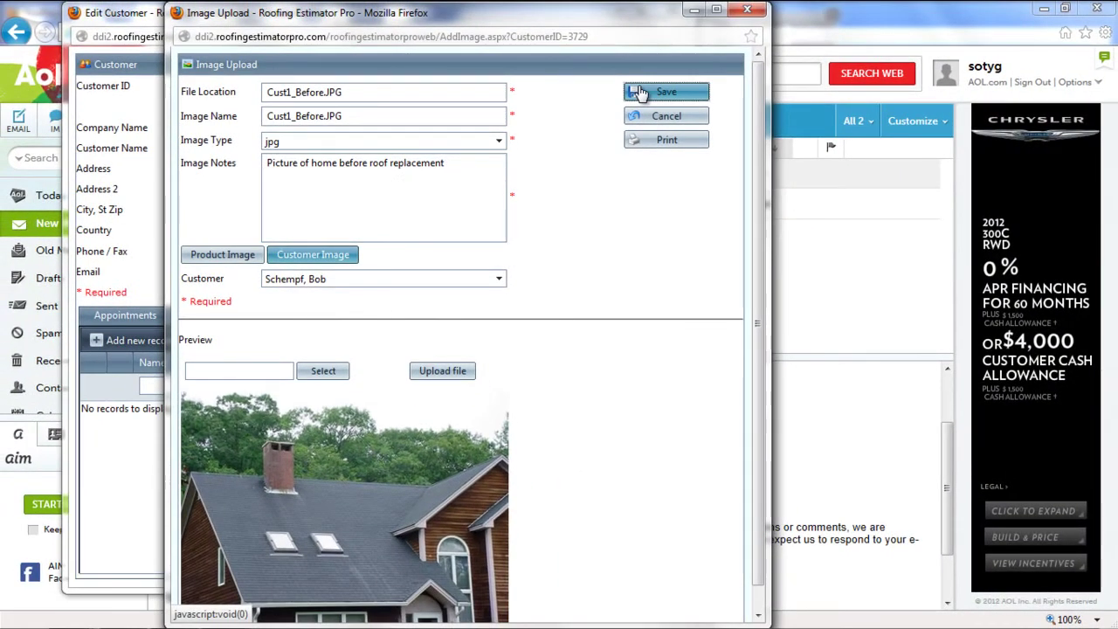
click(640, 92)
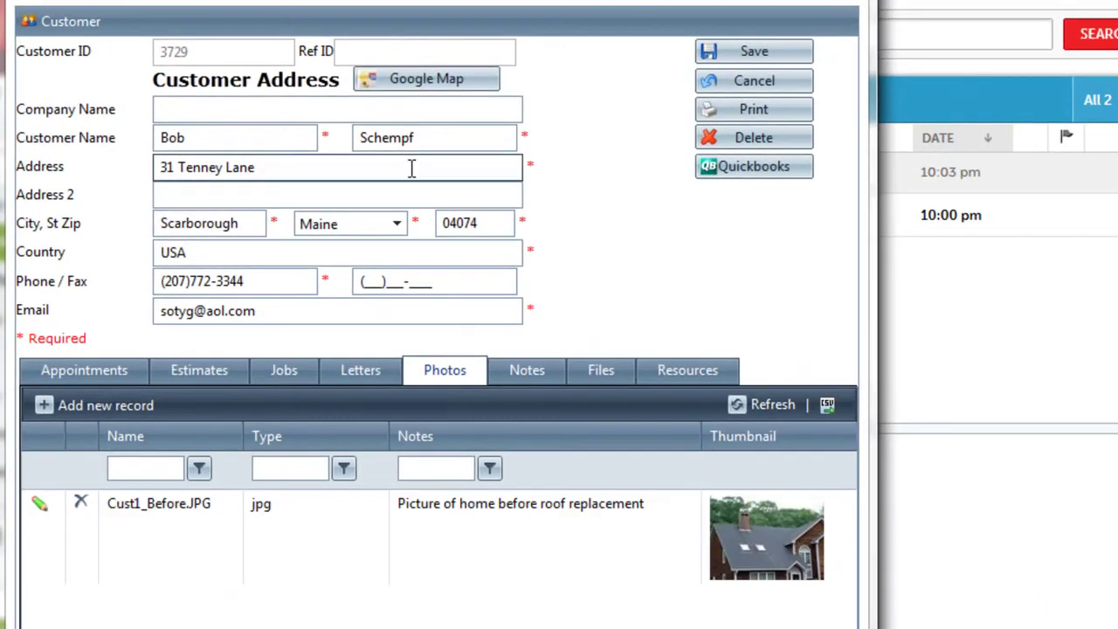